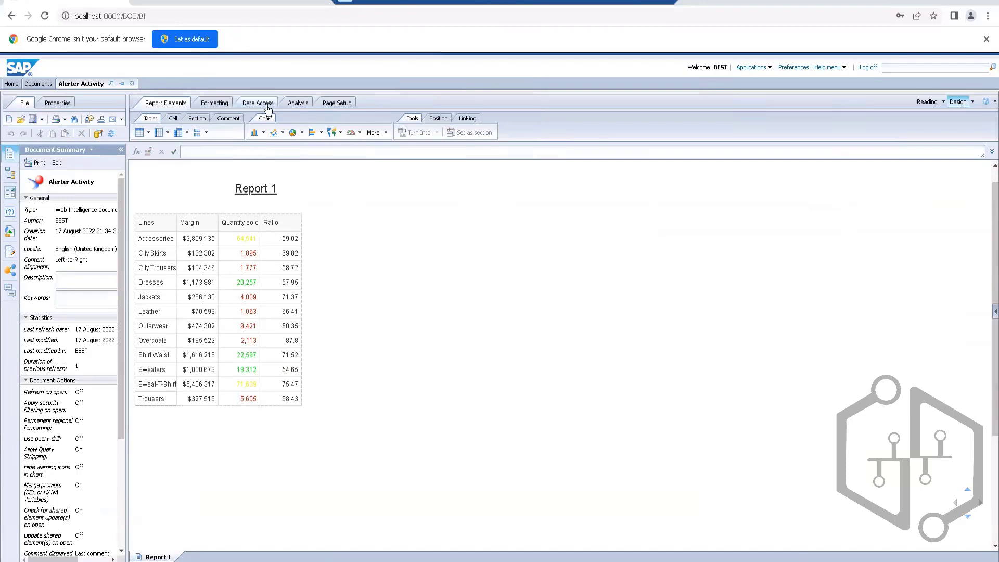
Examine the Alerter Activity document's properties, including the Refresh on open option, and close them without changes.
left_click(65, 103)
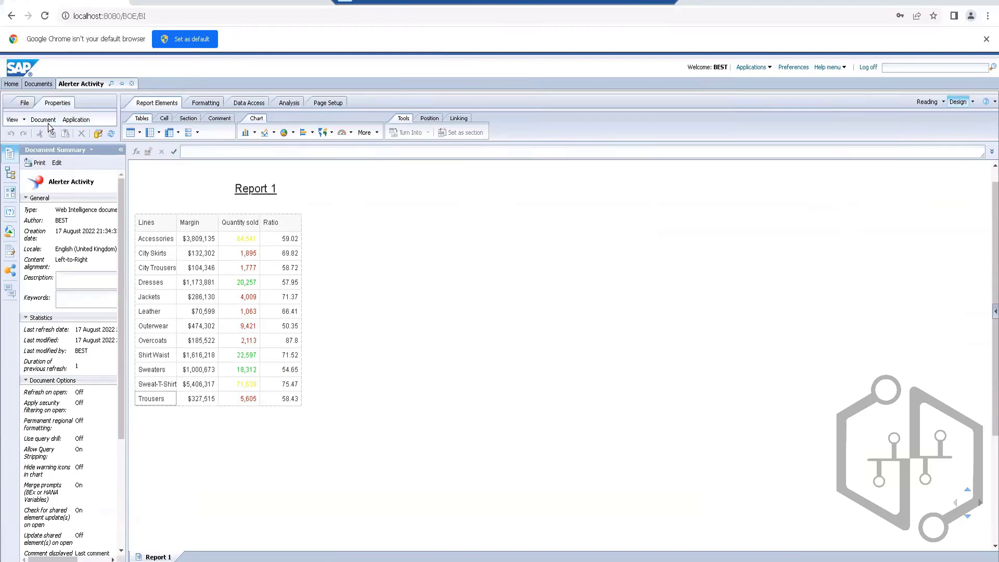
left_click(47, 122)
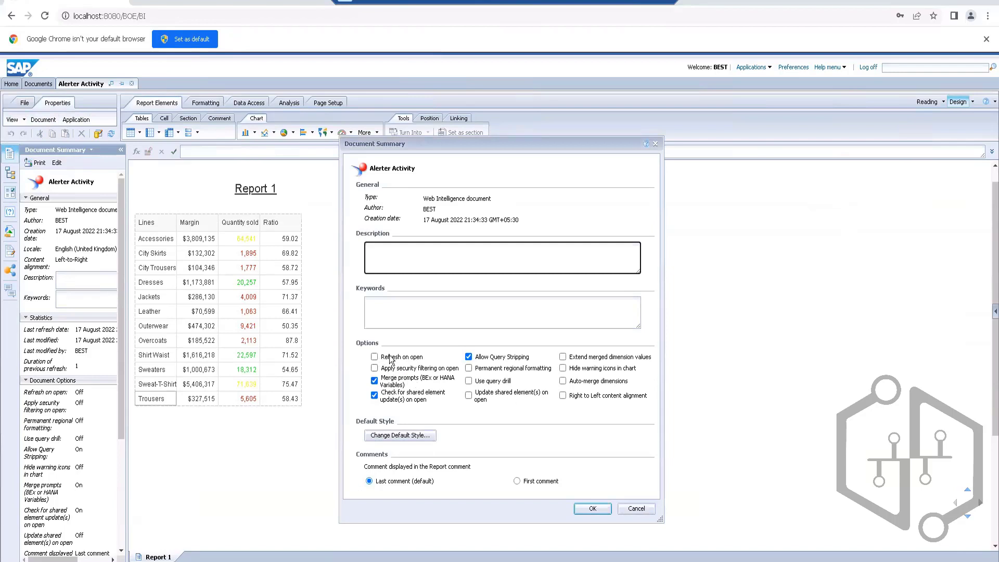
left_click(636, 509)
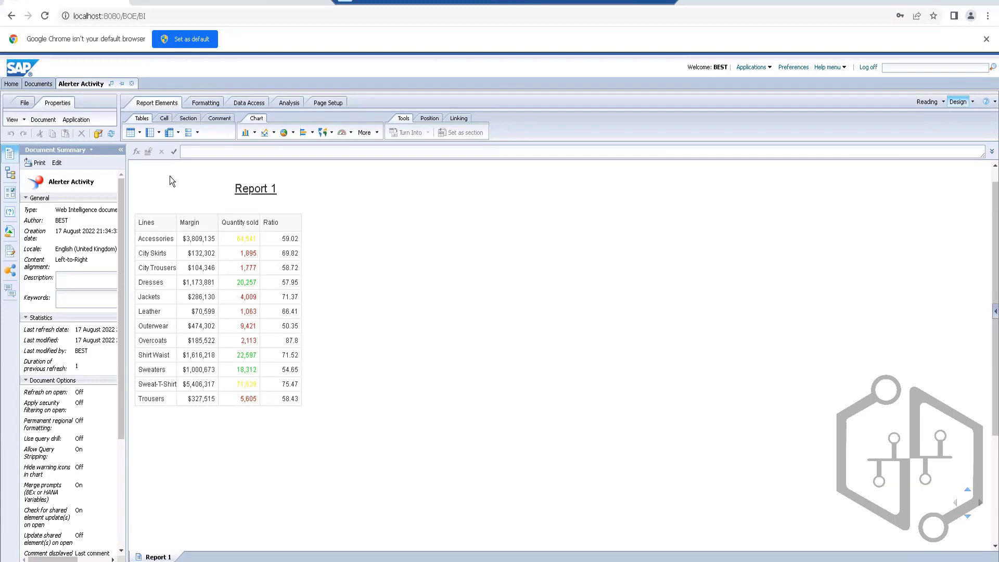
Refresh the data of the Alerter Activity report.
left_click(110, 136)
left_click(255, 189)
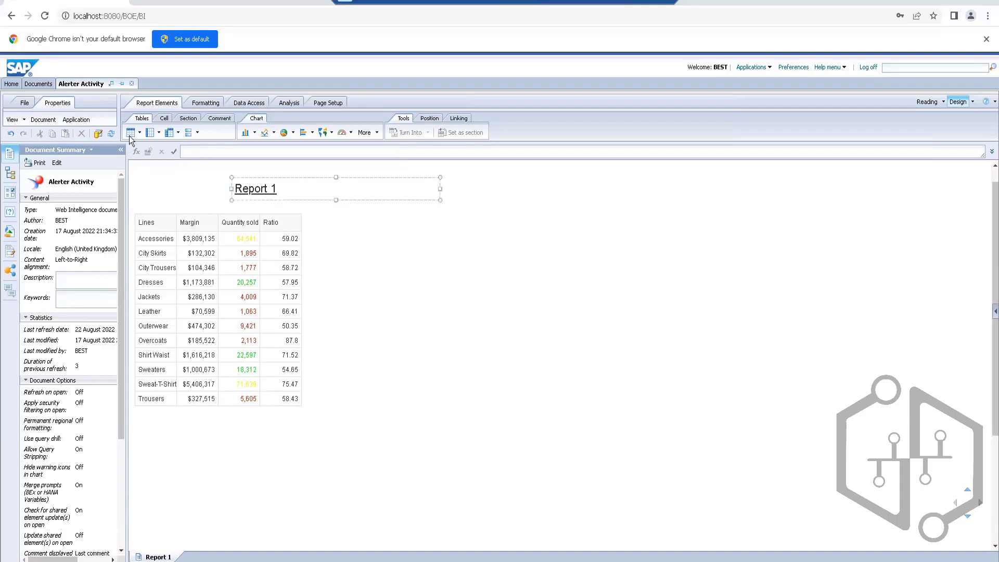
left_click(110, 135)
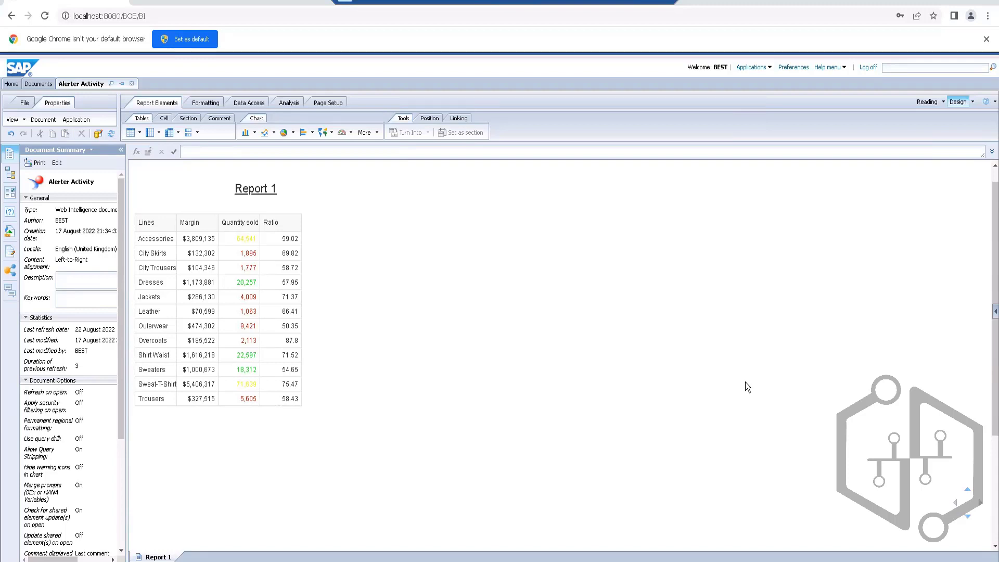
left_click(233, 169)
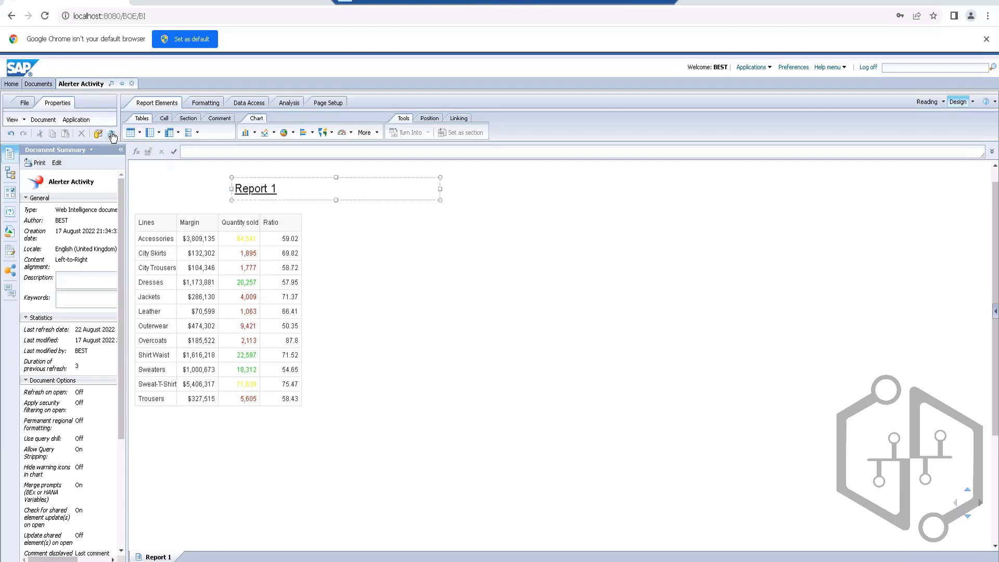
left_click(677, 396)
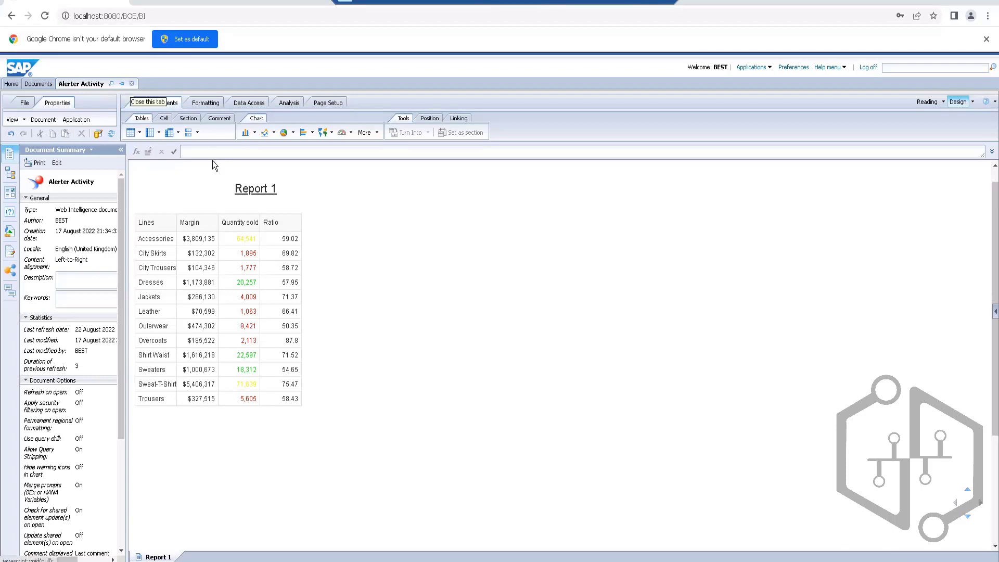
Close the Alerter Activity report and open its scheduling settings from the document list.
left_click(133, 84)
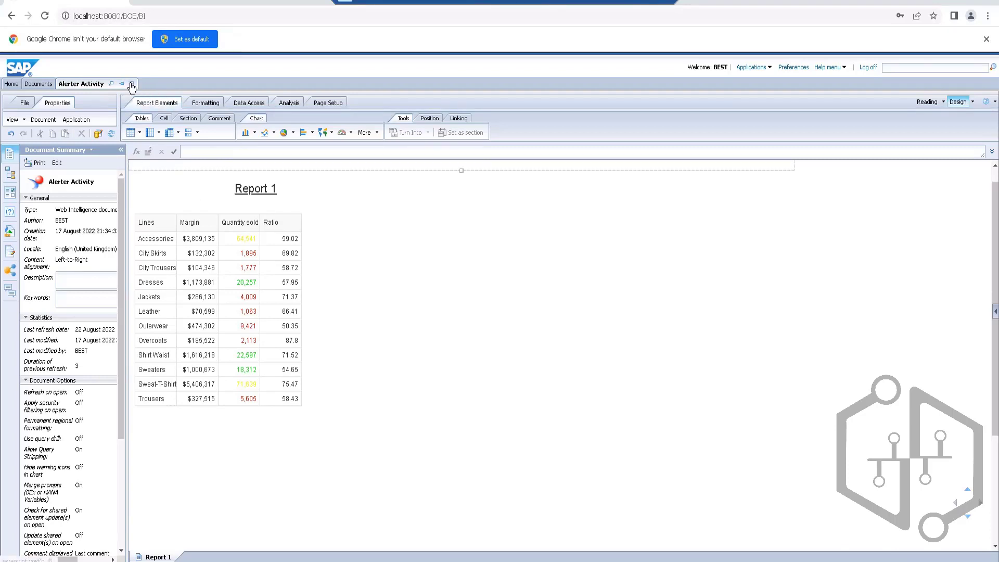
left_click(556, 76)
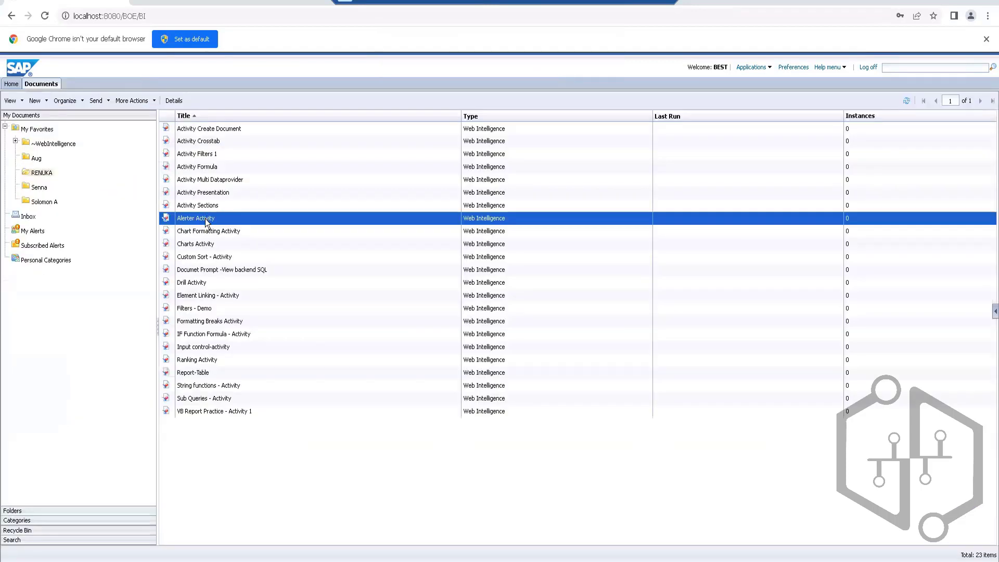
right_click(206, 223)
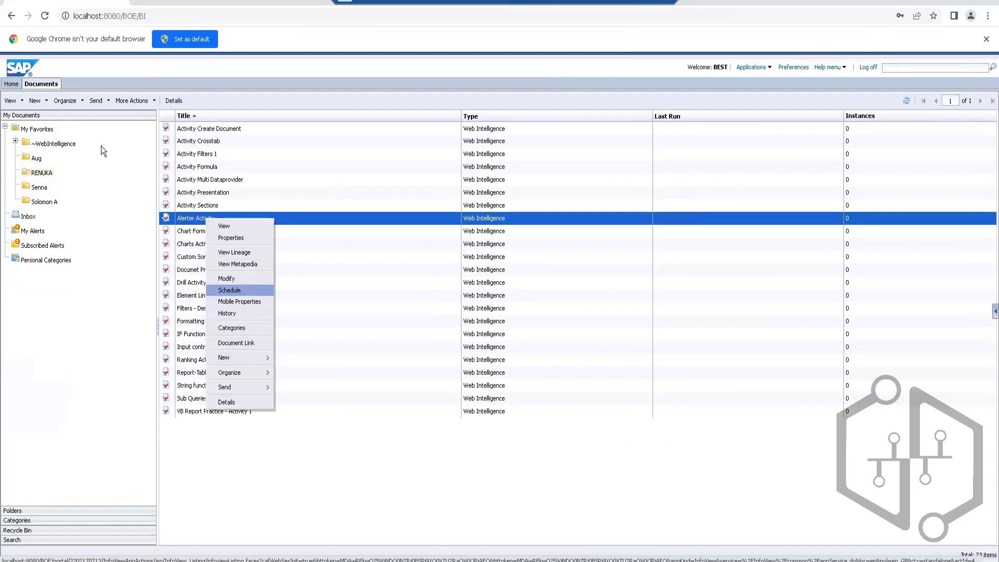
left_click(231, 291)
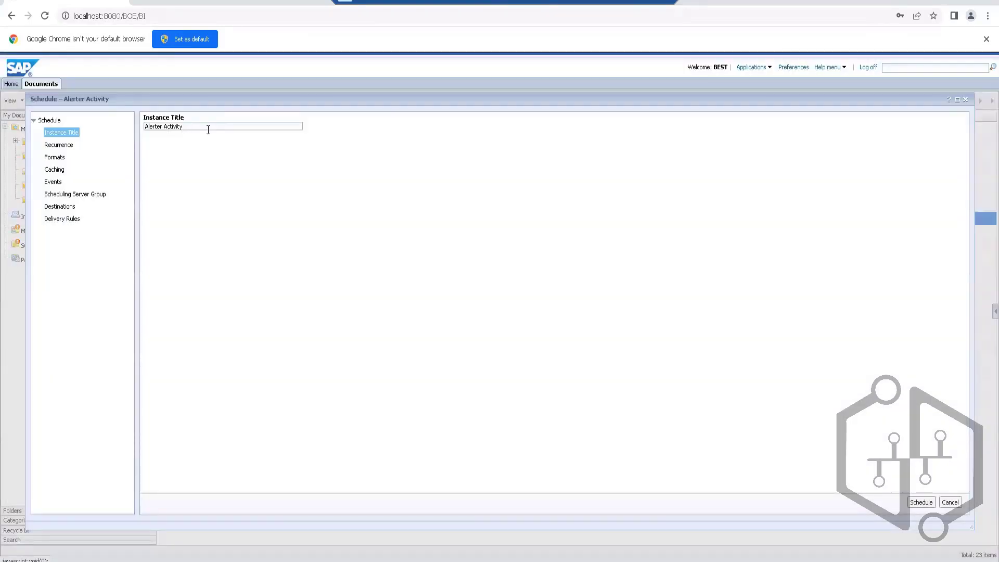
Examine the recurrence choices for the Alerter Activity schedule, previewing the Once and Hourly settings.
left_click(58, 146)
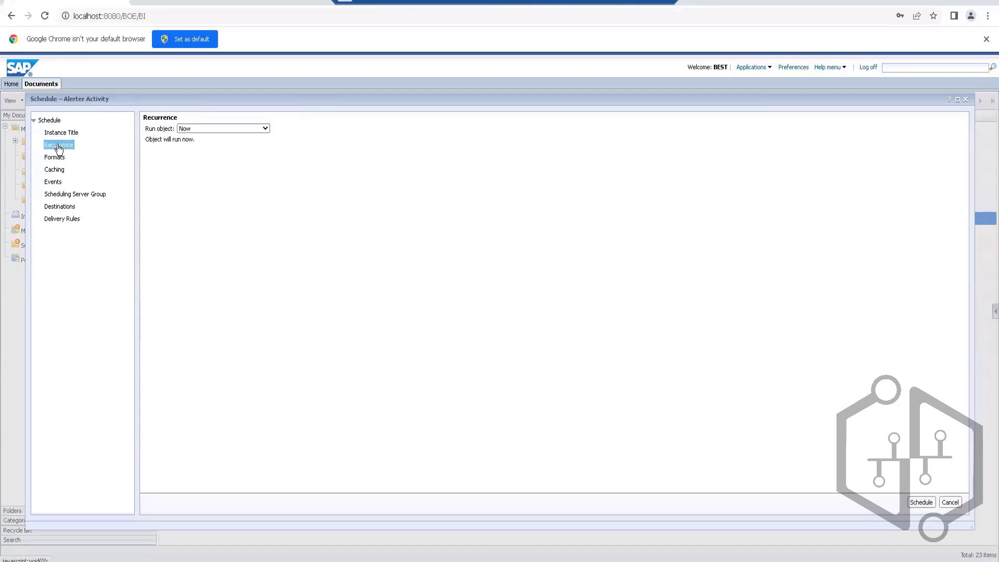
left_click(266, 130)
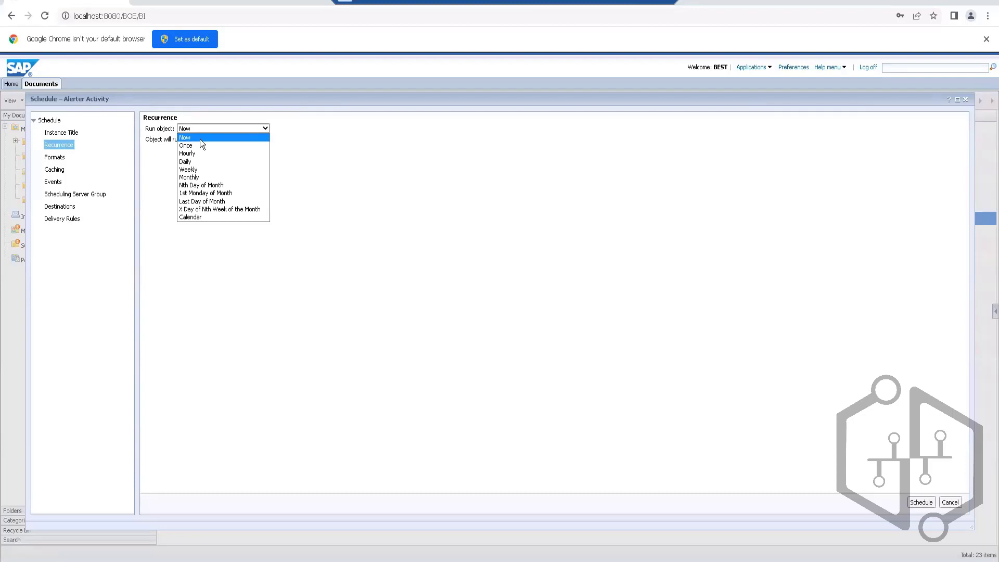
left_click(353, 152)
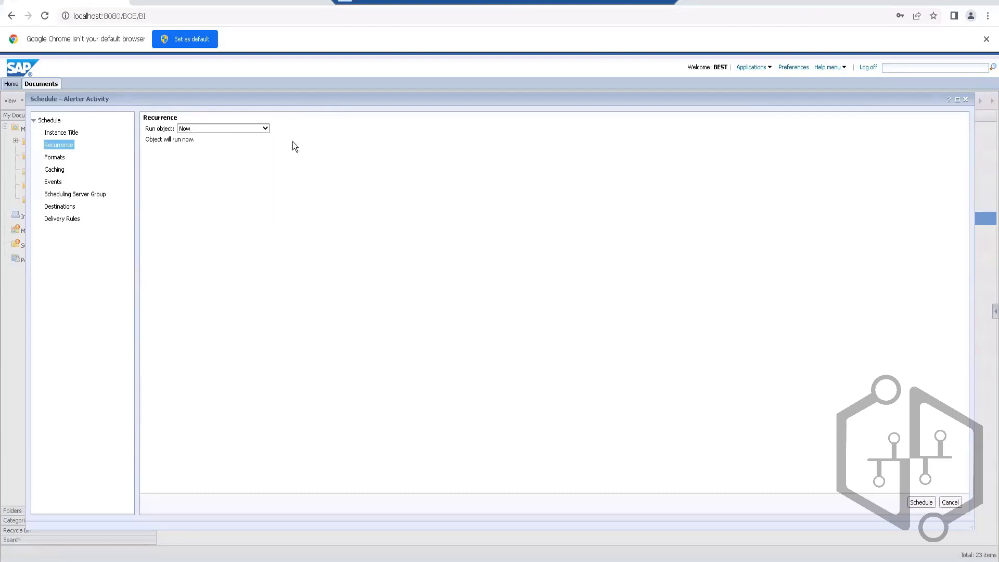
left_click(268, 129)
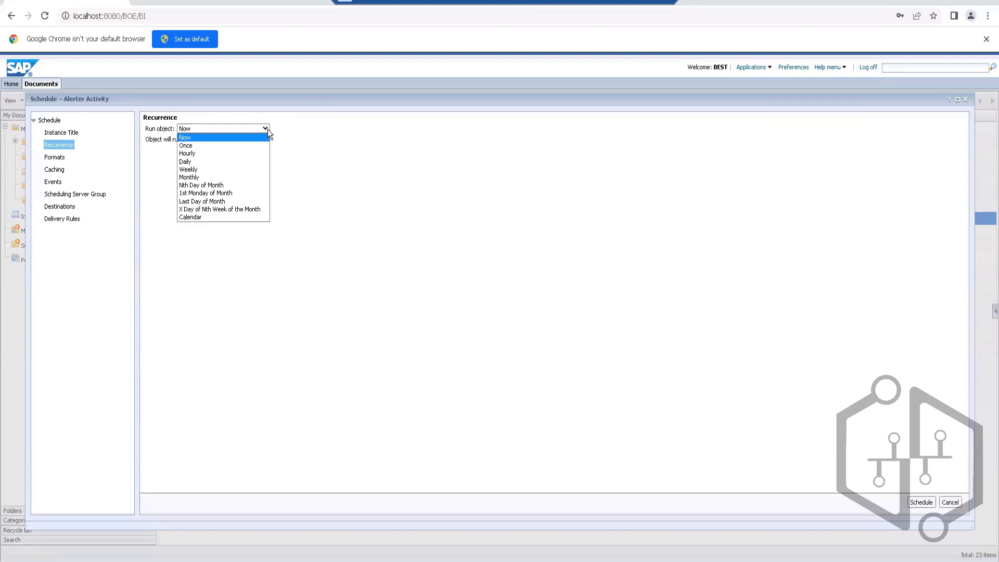
left_click(198, 146)
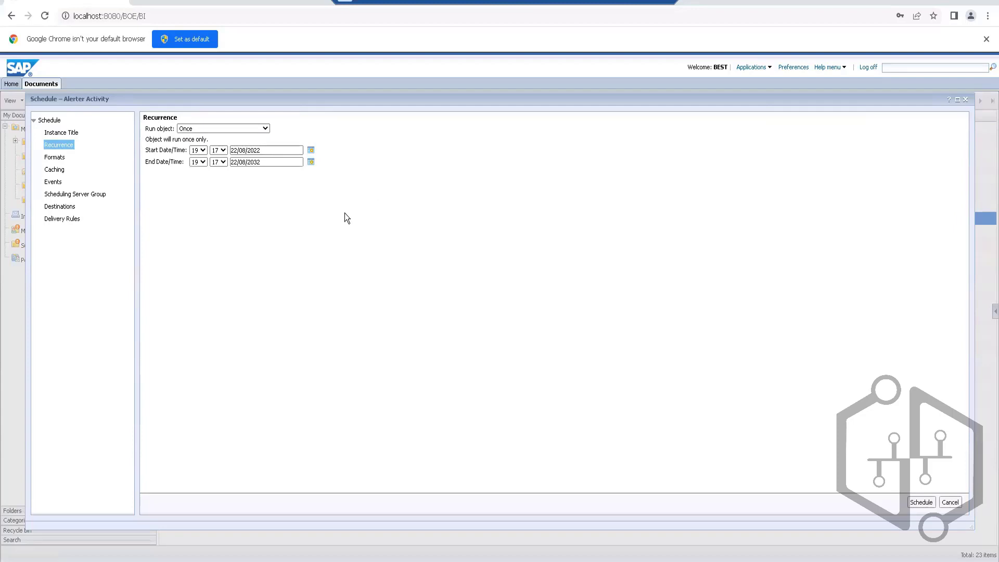
left_click(264, 128)
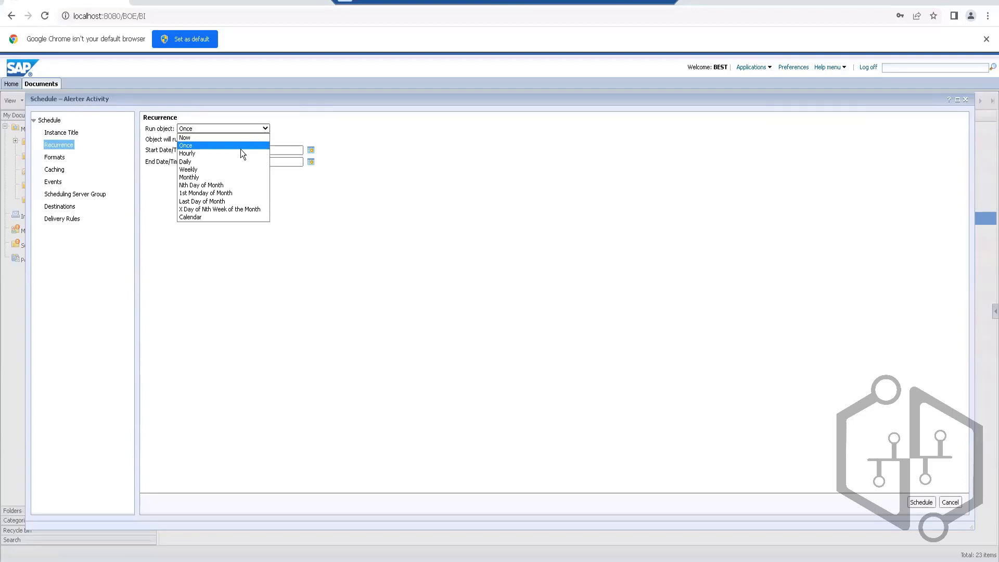
left_click(215, 154)
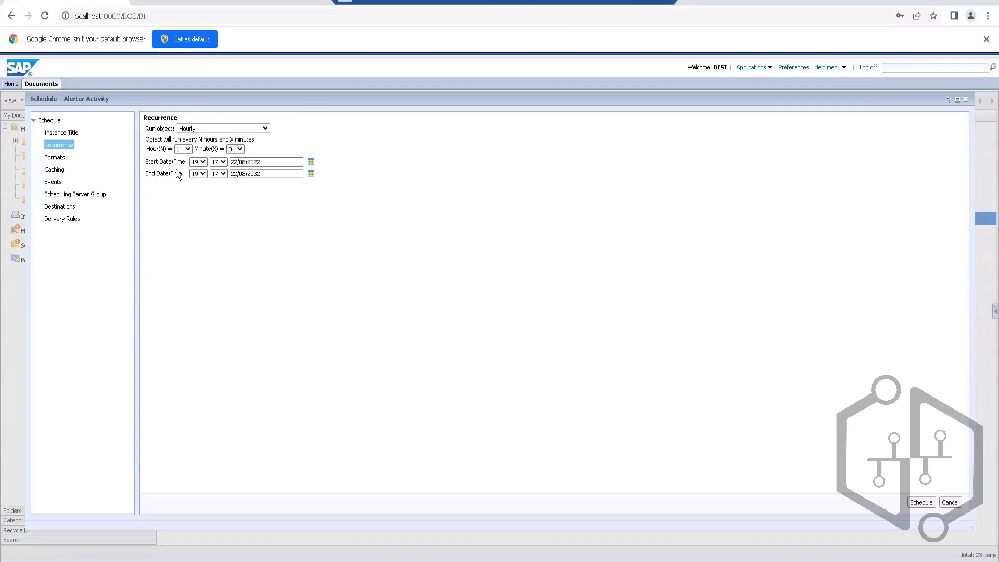
Preview the Weekly and Monthly recurrence settings and set the run object back to Now.
left_click(268, 129)
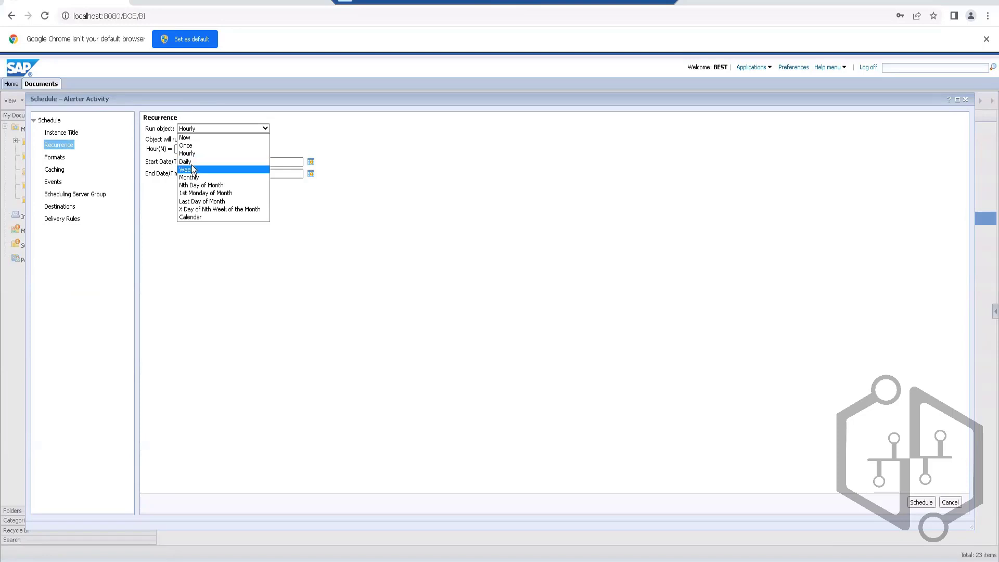
left_click(193, 169)
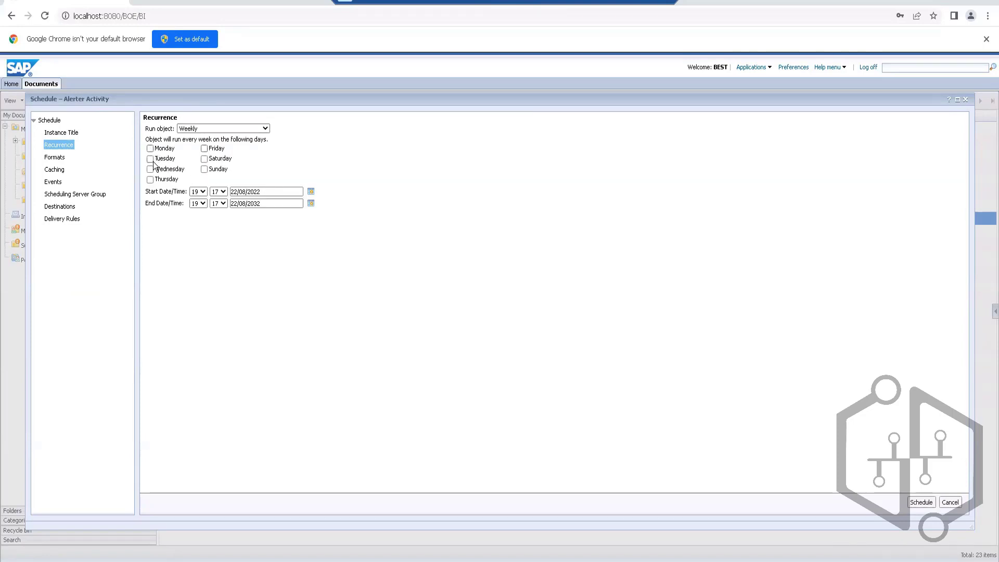
left_click(266, 128)
left_click(189, 176)
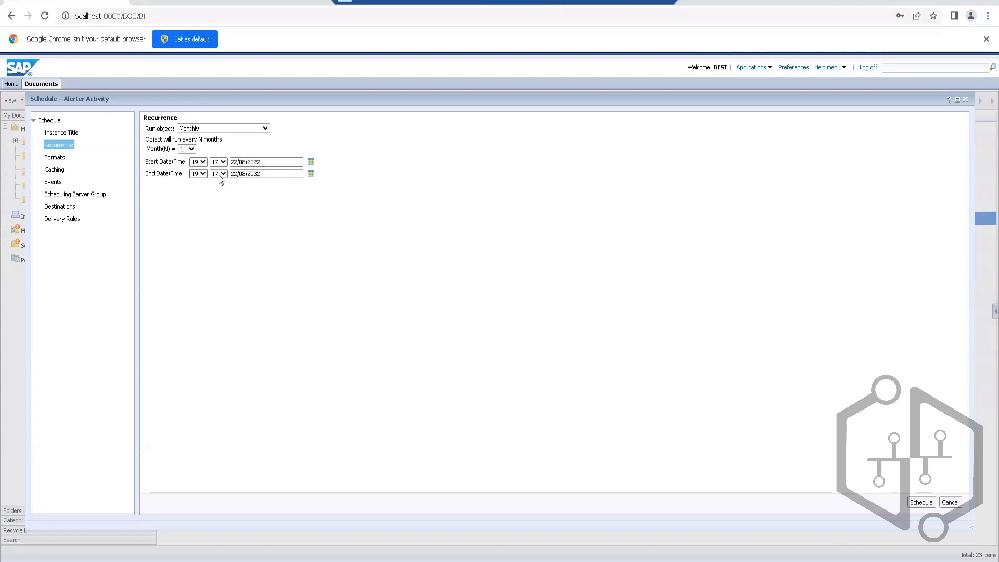
left_click(269, 128)
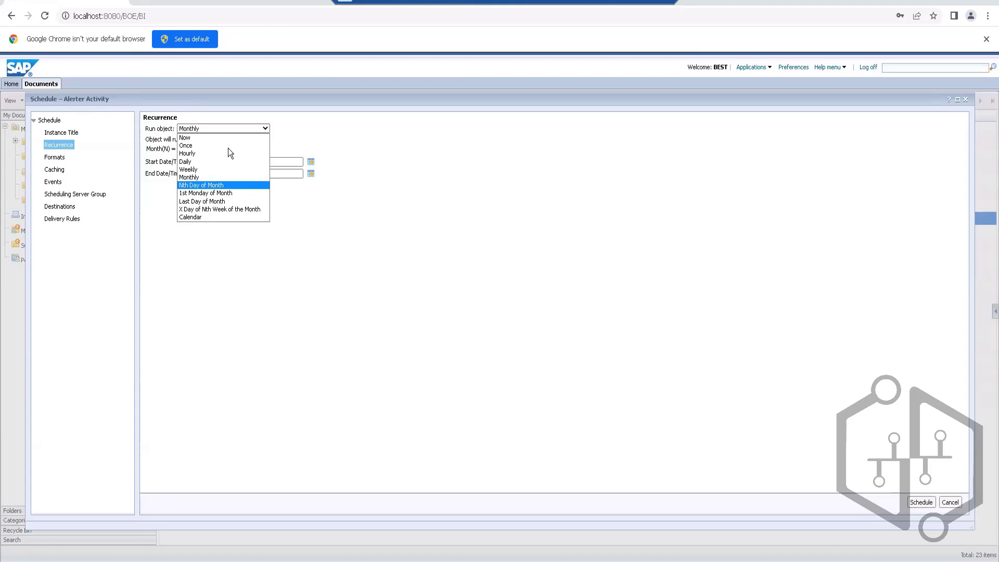
left_click(194, 136)
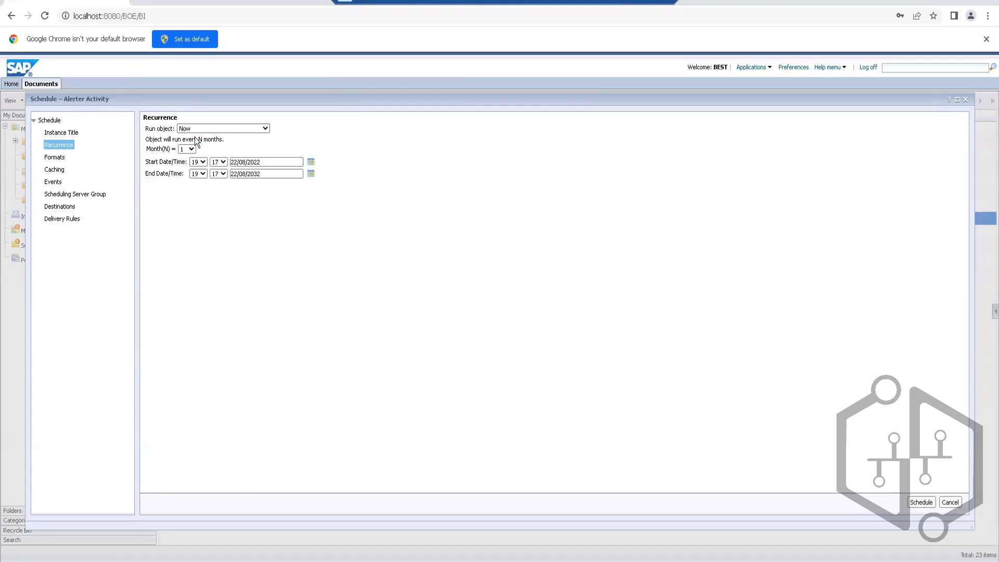
Examine the schedule's output formats, caching, events, server group, destination and delivery rule settings, and cancel the schedule.
left_click(63, 157)
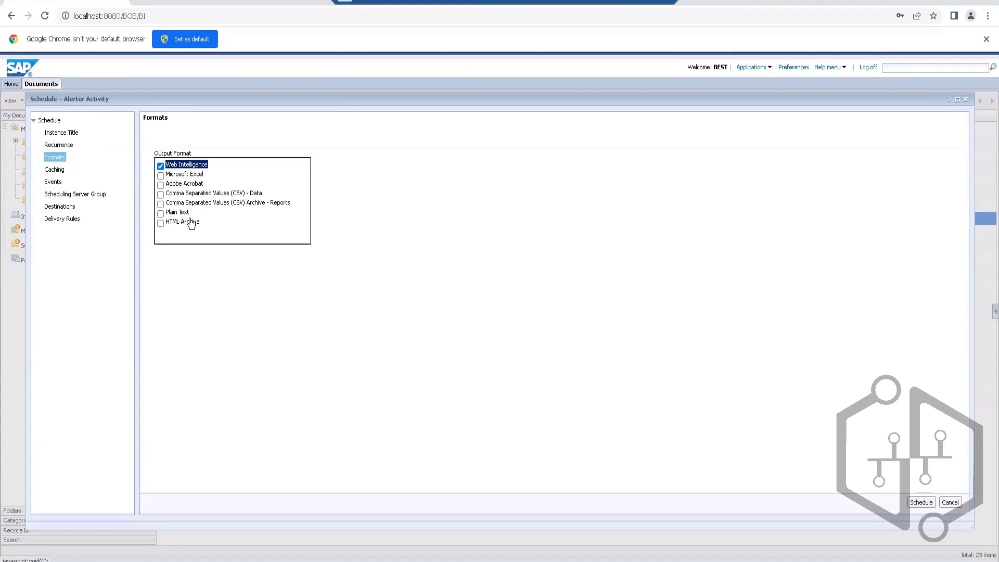
left_click(58, 173)
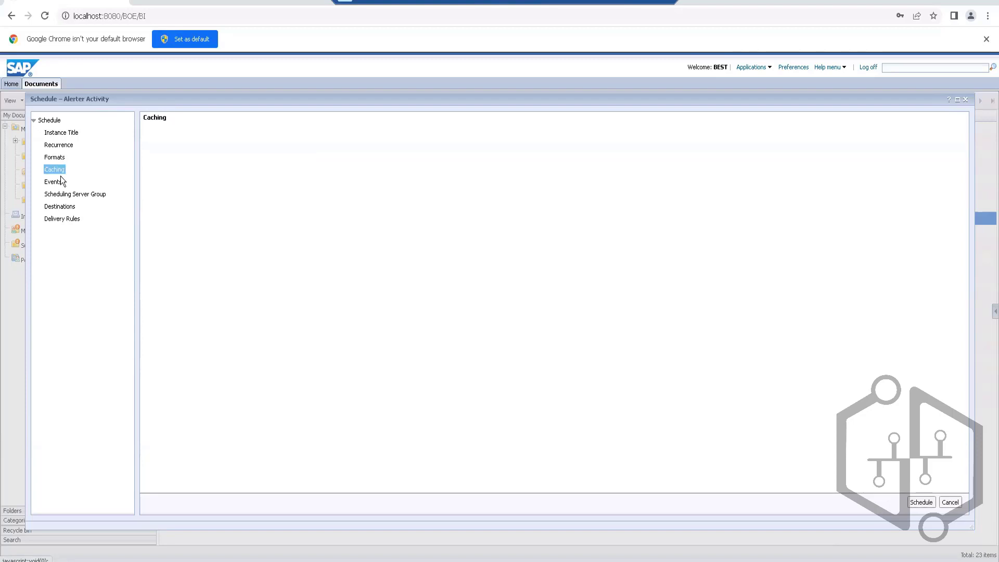
left_click(60, 182)
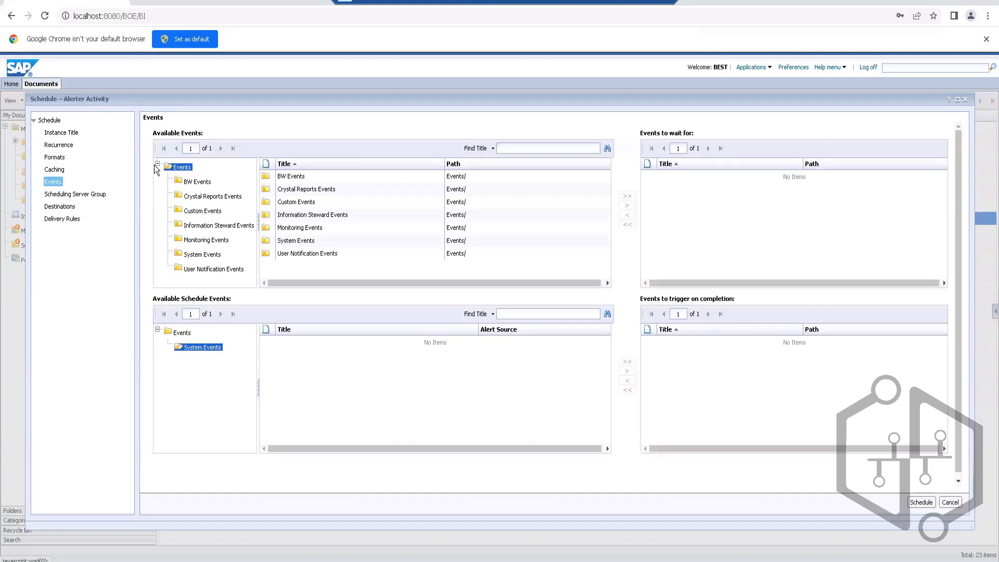
left_click(66, 194)
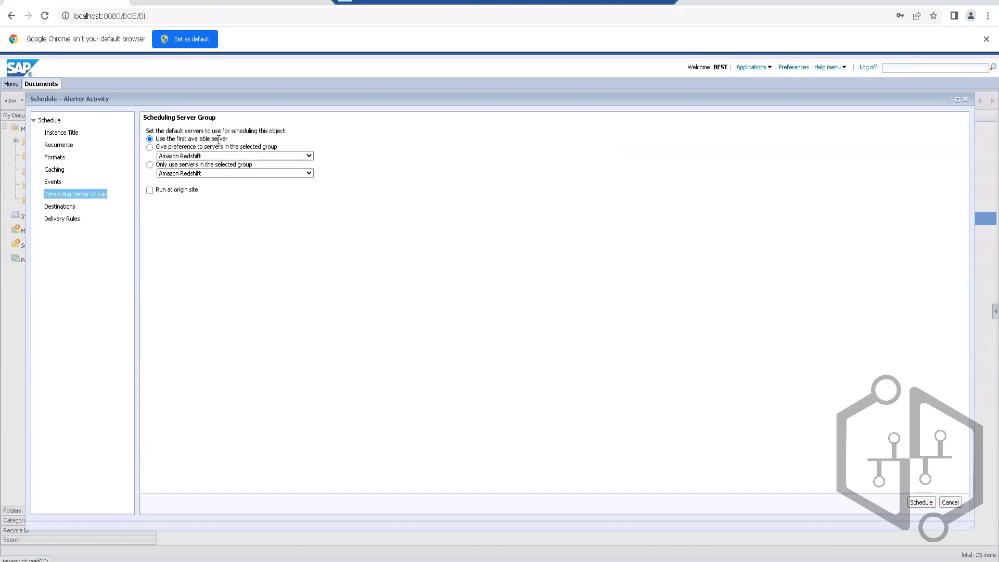
left_click(54, 207)
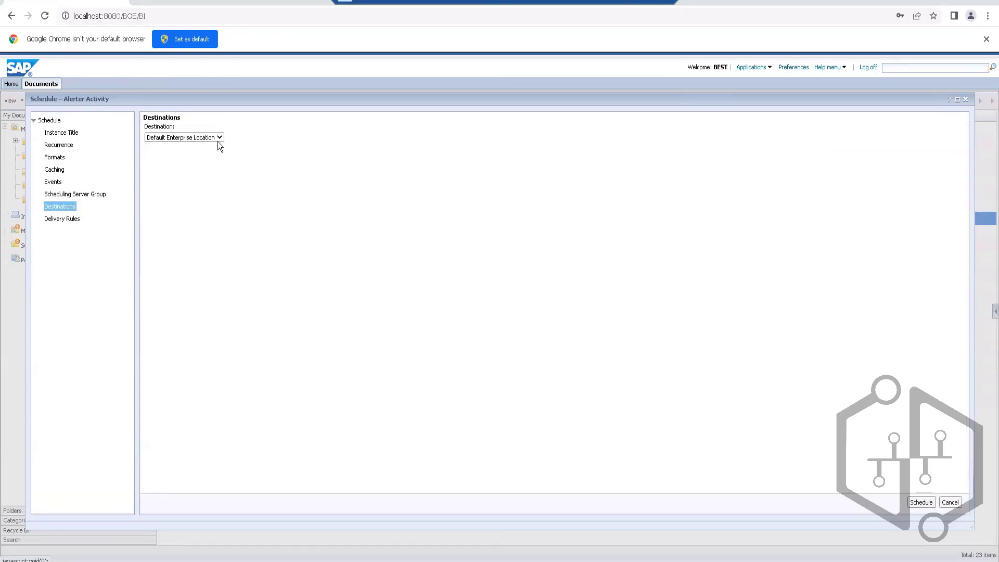
left_click(219, 138)
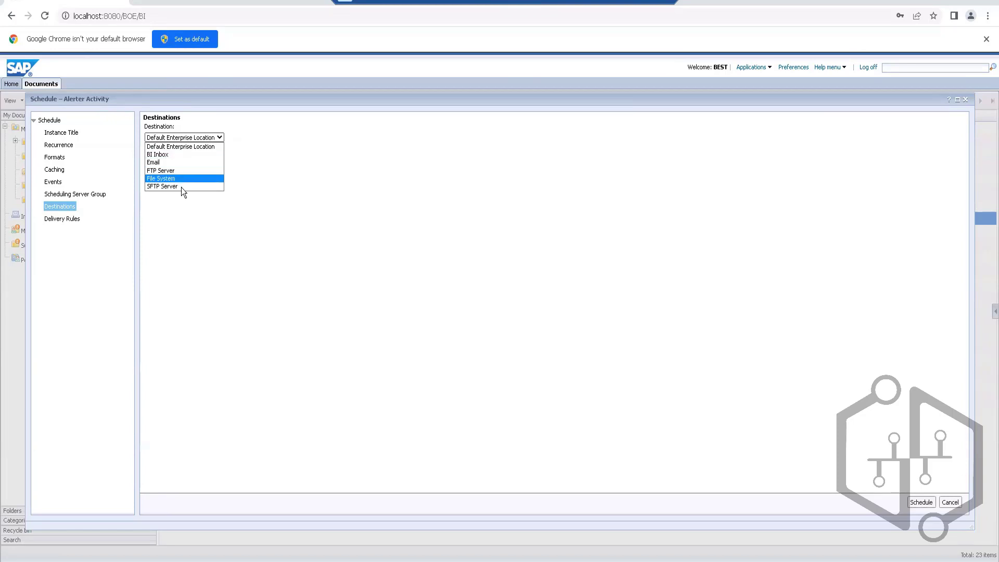
left_click(65, 223)
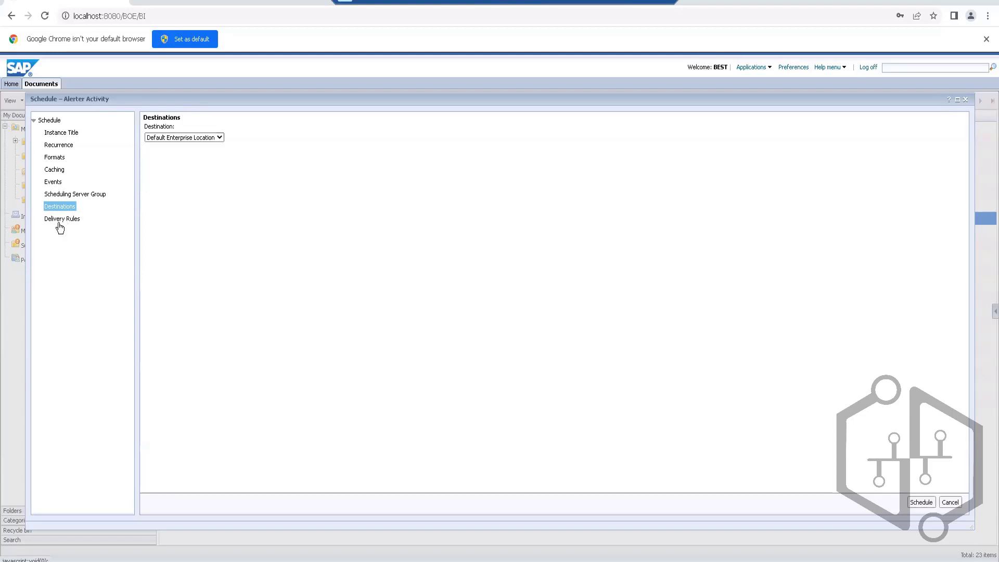
left_click(61, 219)
left_click(55, 134)
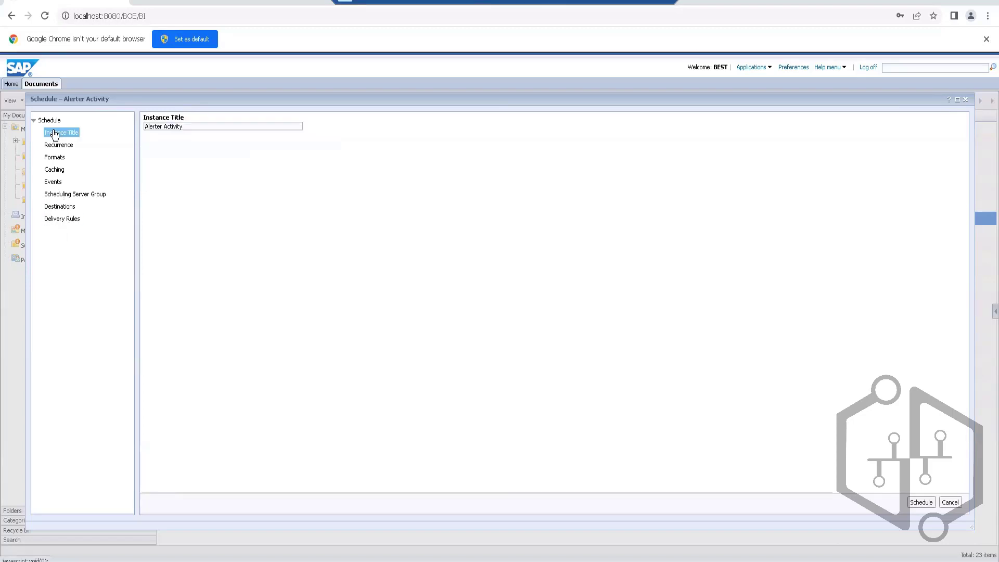
left_click(950, 503)
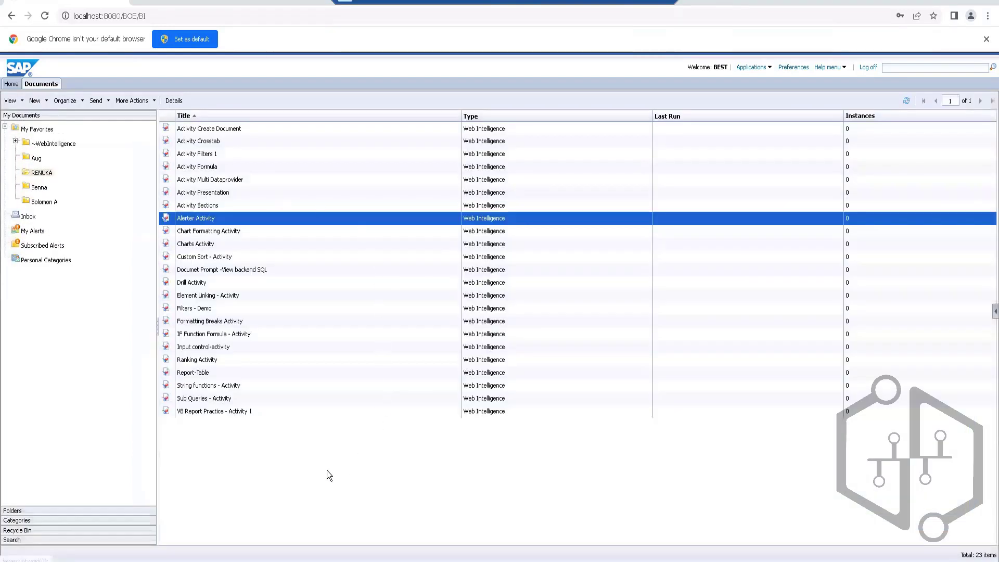
Look over the scheduling and history actions available for the Element Linking - Activity document.
right_click(213, 302)
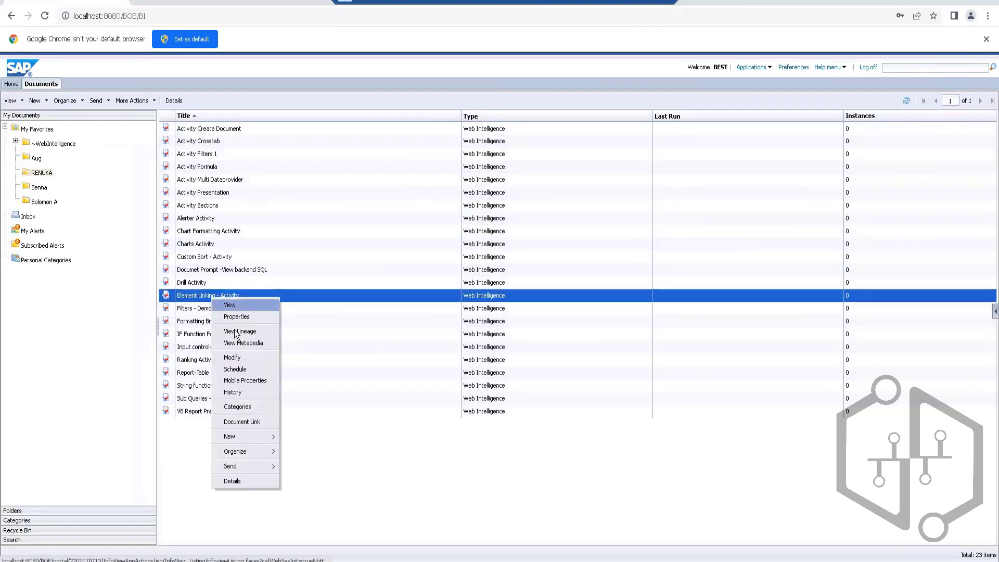
left_click(231, 371)
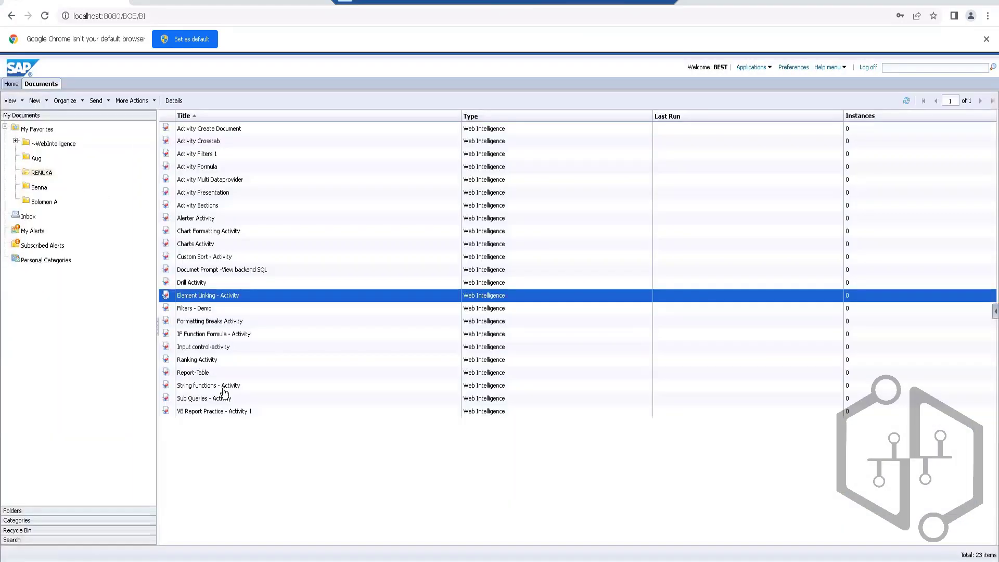
right_click(203, 292)
left_click(241, 383)
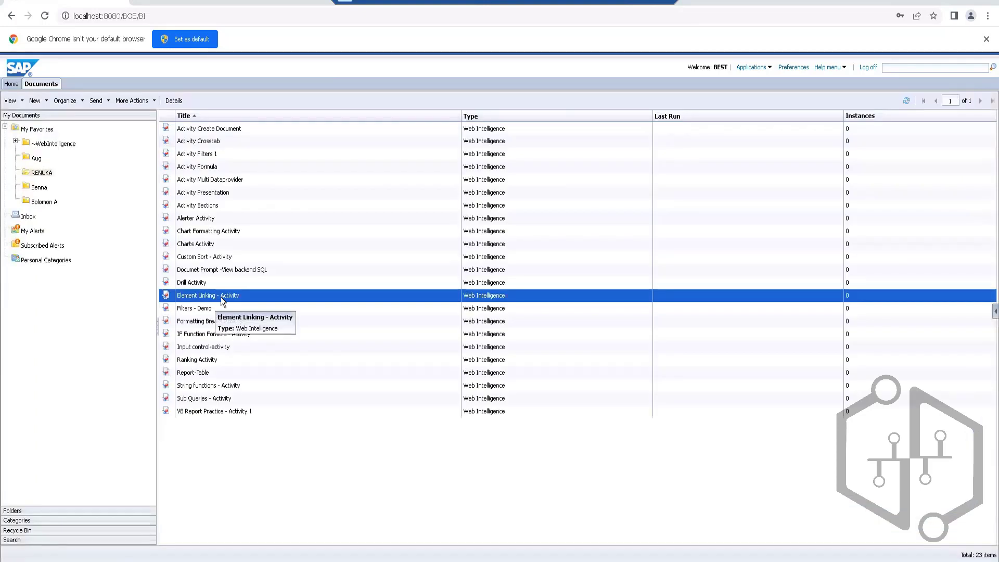
Schedule the Element Linking - Activity document to run now in Web Intelligence format at the Default Enterprise Location.
right_click(221, 300)
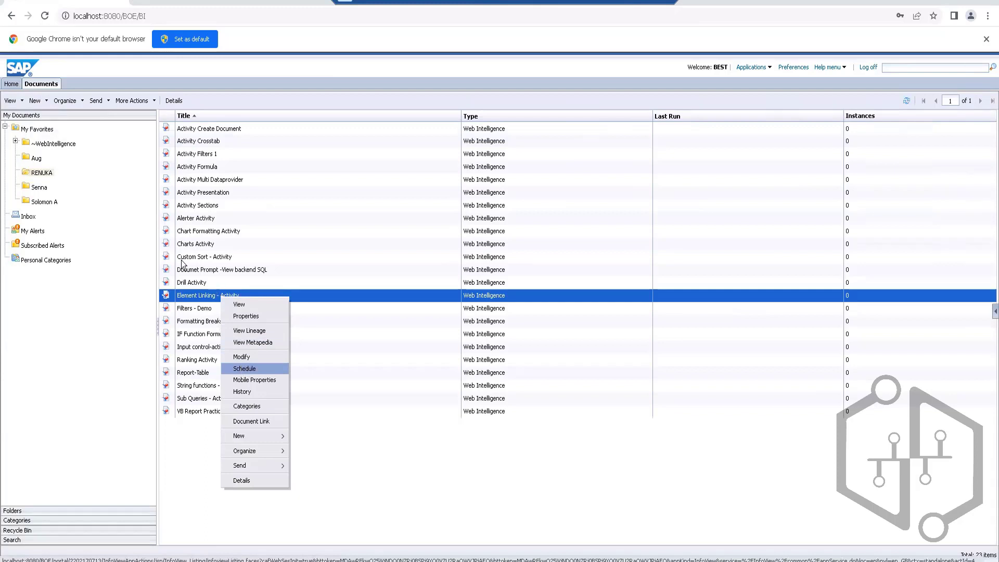
left_click(241, 369)
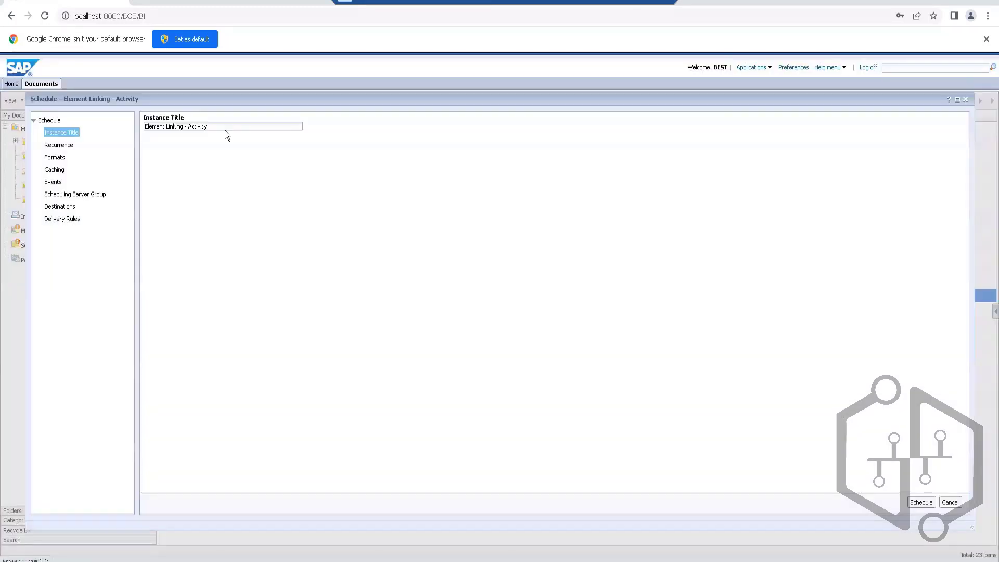
left_click(57, 145)
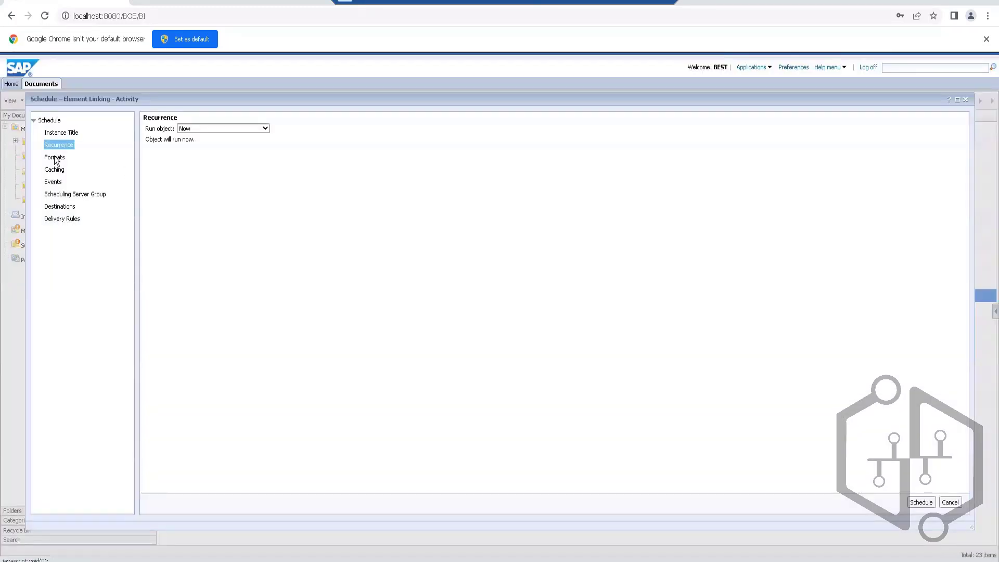
left_click(55, 158)
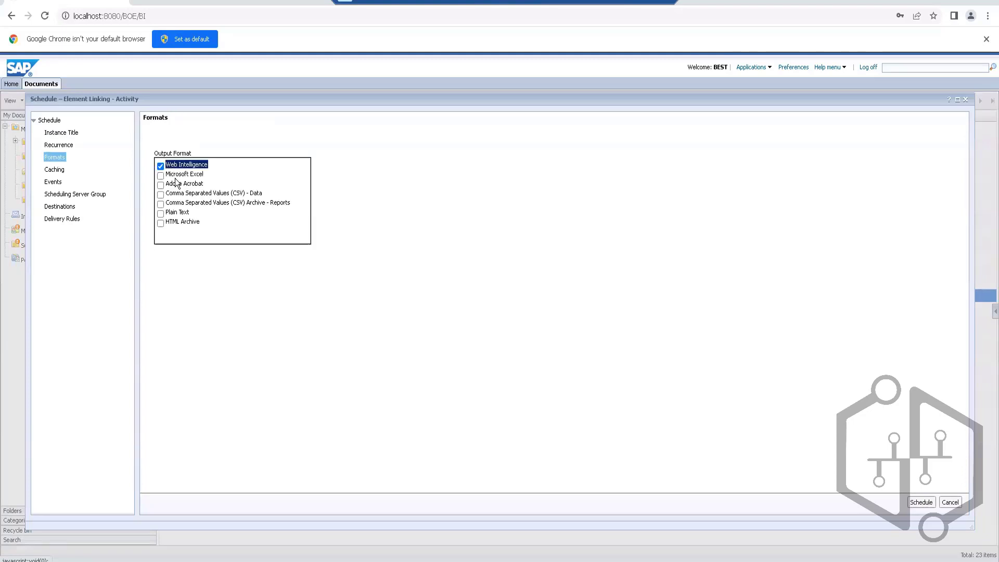
left_click(161, 176)
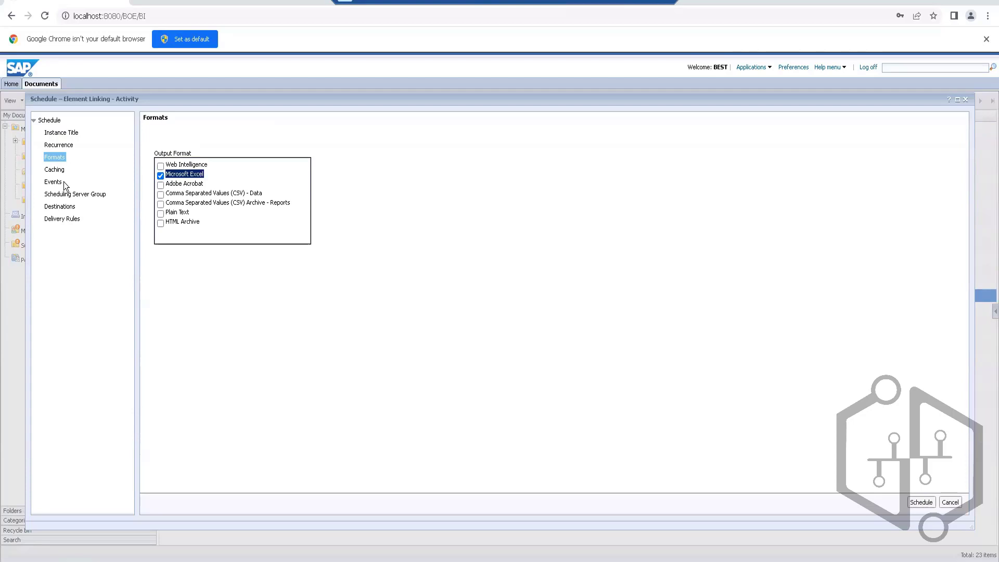
left_click(160, 165)
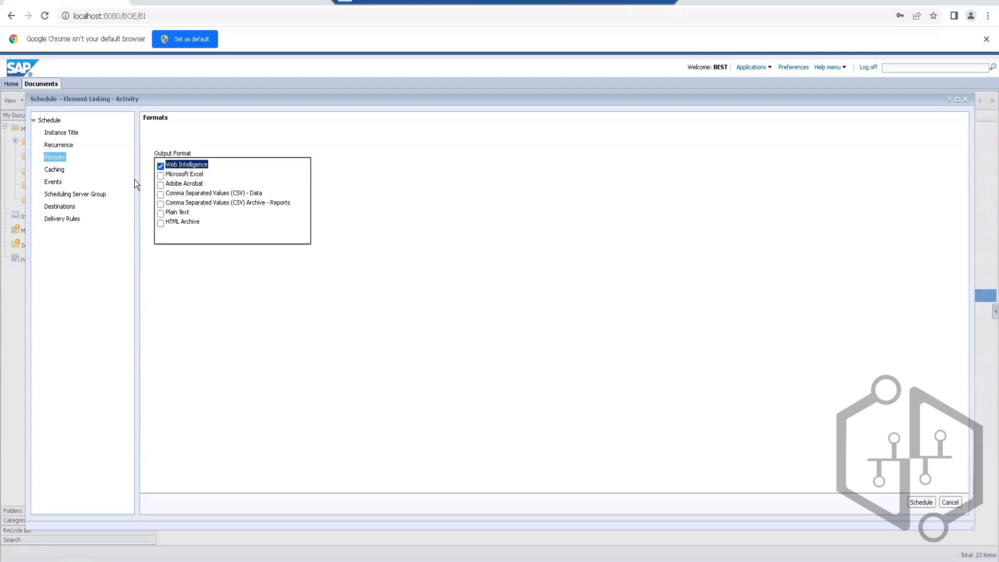
left_click(58, 209)
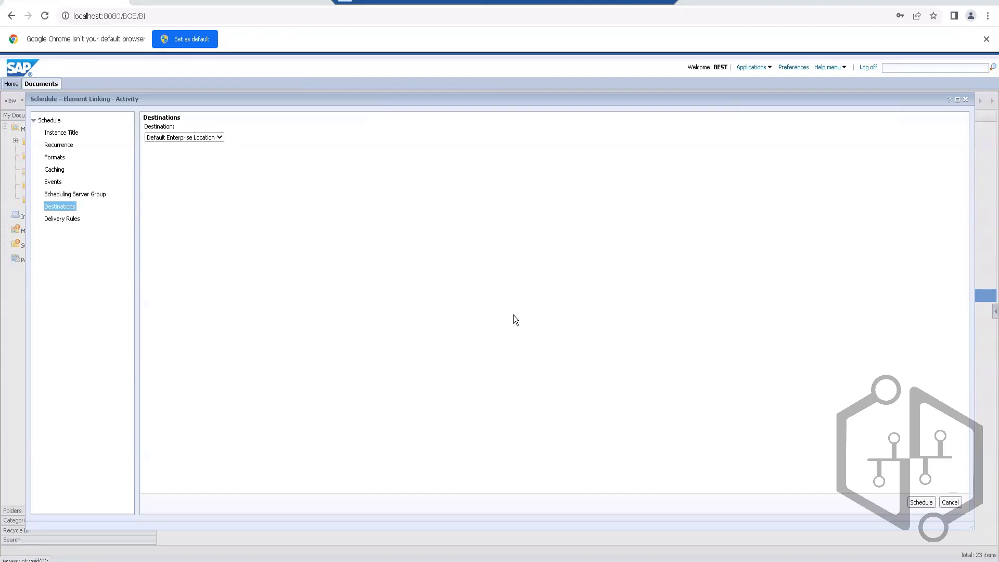
left_click(918, 503)
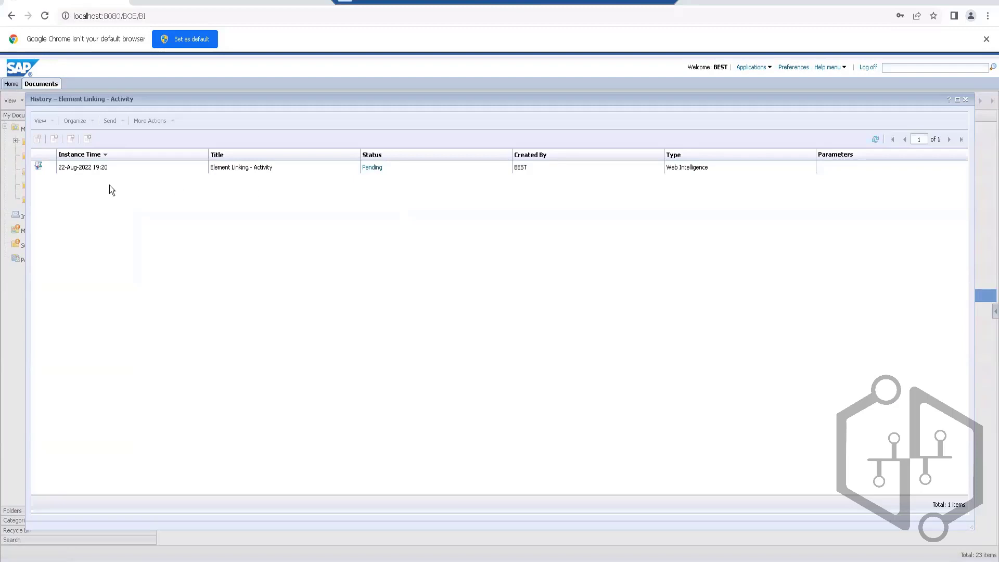
Track the scheduled instance's progress by refreshing its history and reviewing its status details, including the PID.
left_click(877, 141)
left_click(876, 140)
left_click(875, 140)
left_click(373, 170)
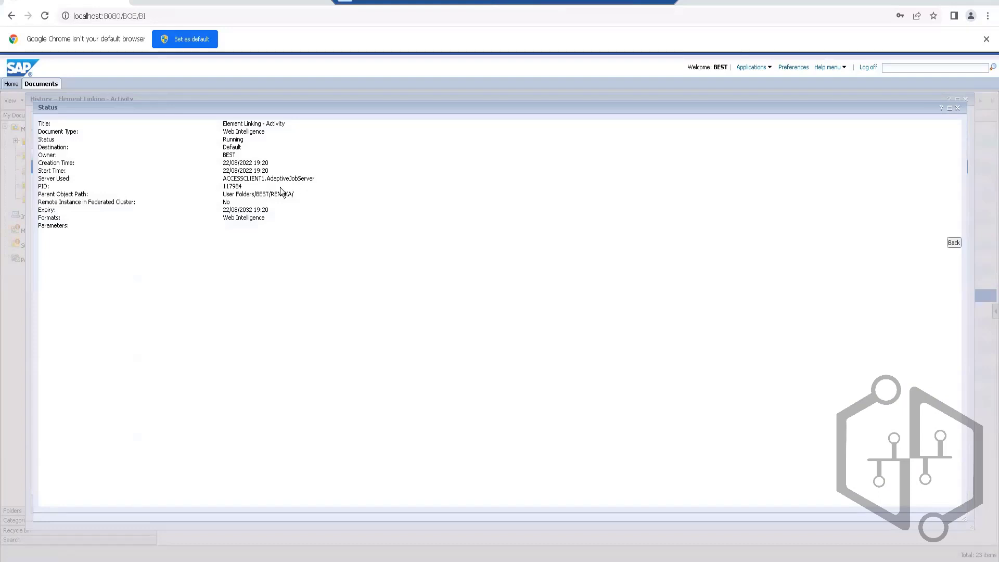
left_click_drag(38, 185, 239, 186)
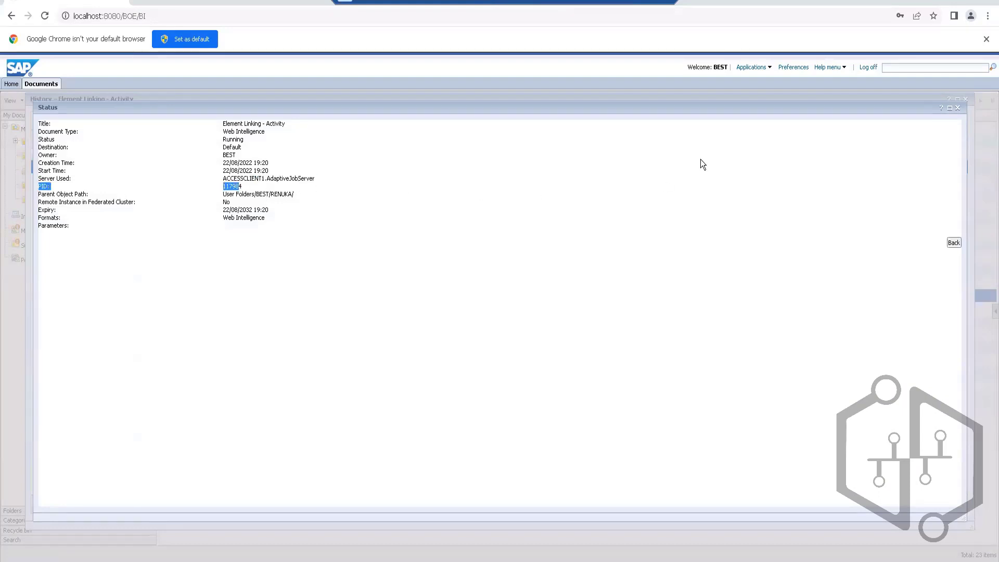
left_click(958, 108)
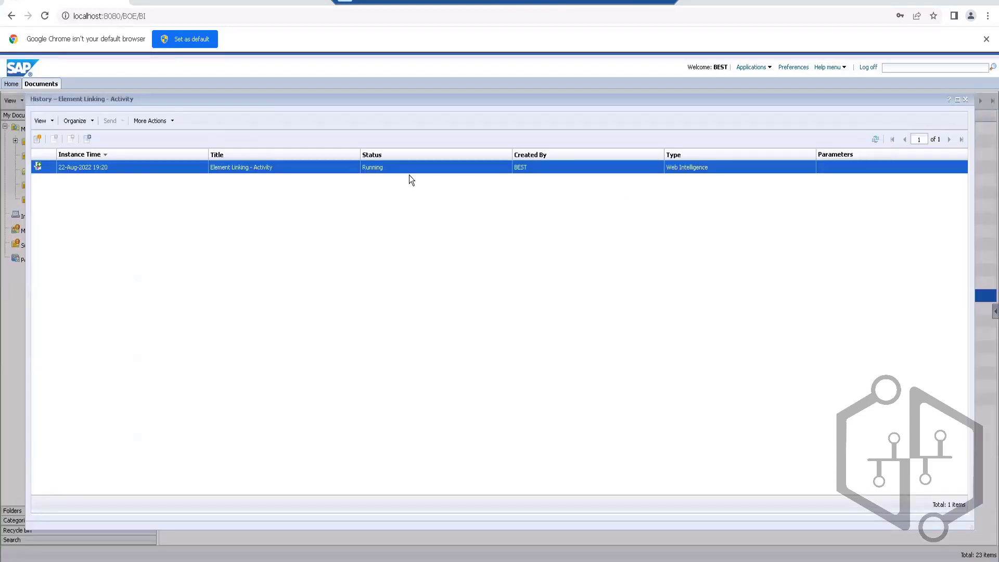
left_click(363, 198)
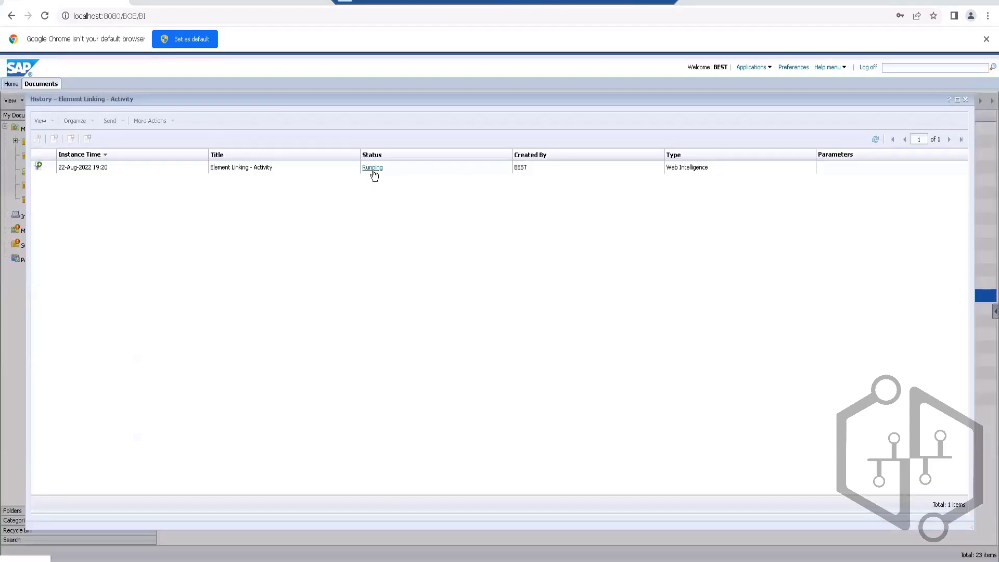
left_click(875, 139)
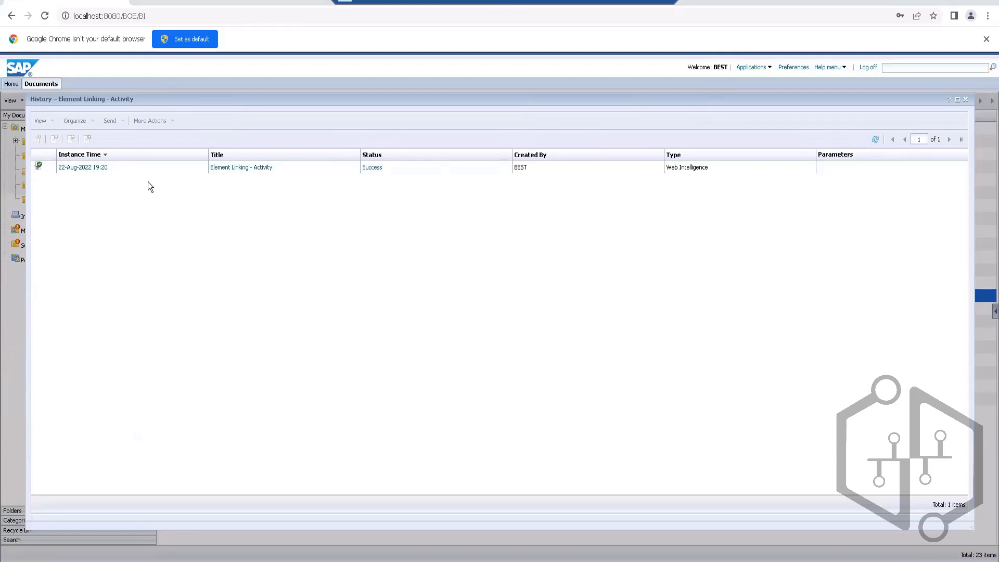
View the completed Element Linking - Activity instance, and close both the report and its history.
mouse_move(78, 170)
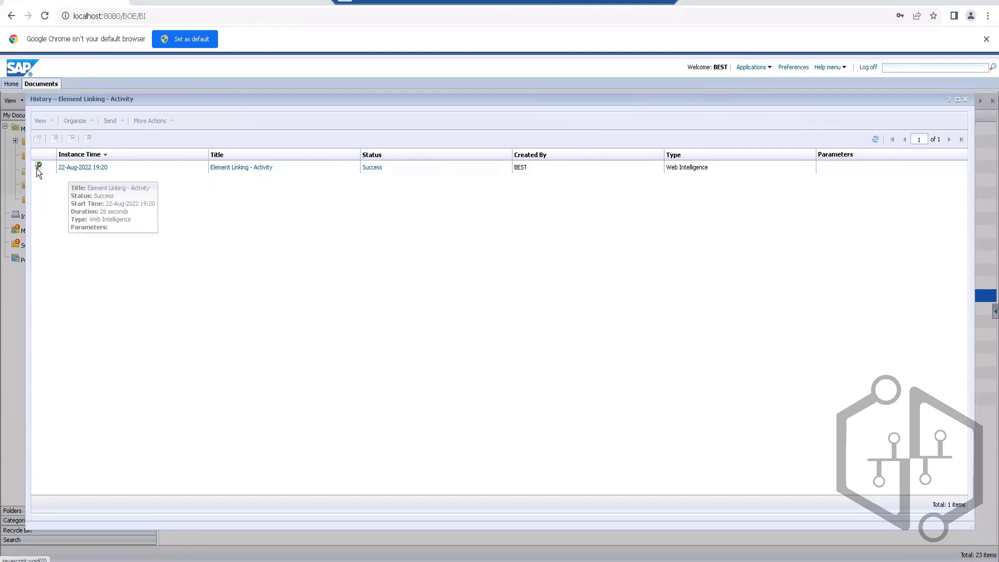
left_click(85, 166)
left_click(85, 166)
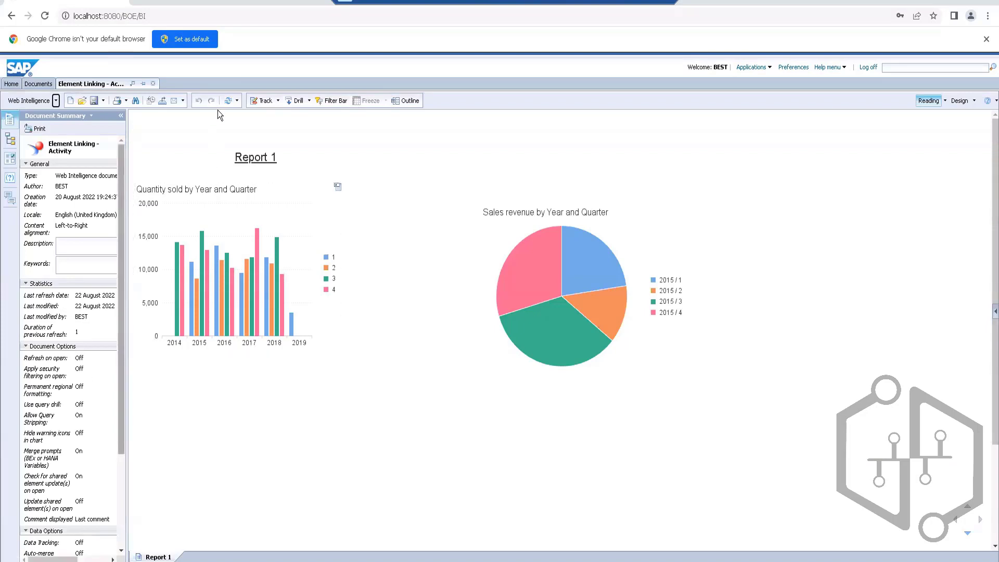
left_click(153, 85)
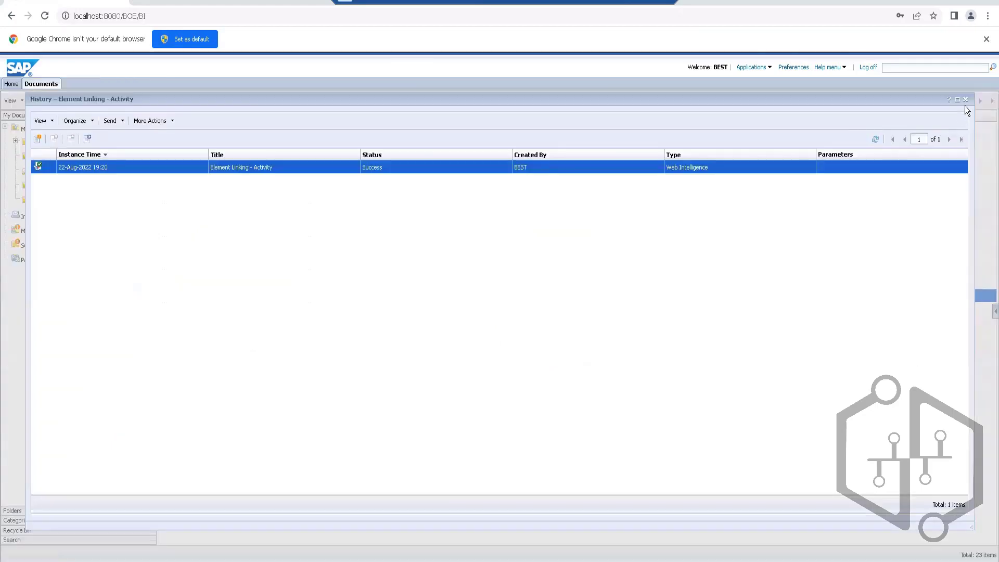
left_click(966, 99)
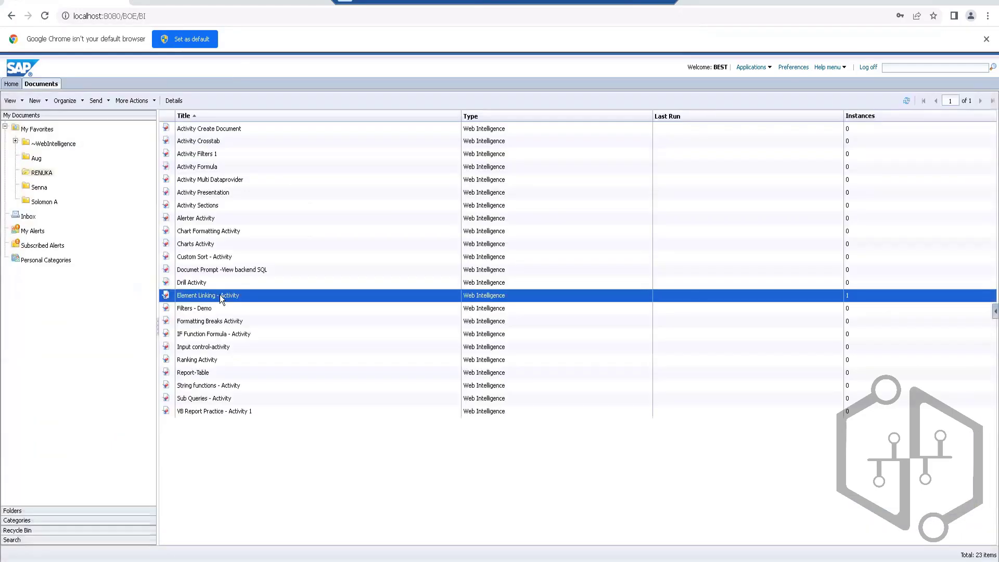
Reopen the history of Element Linking - Activity, view its 22-Aug-2022 19:20 instance and close the report.
right_click(220, 295)
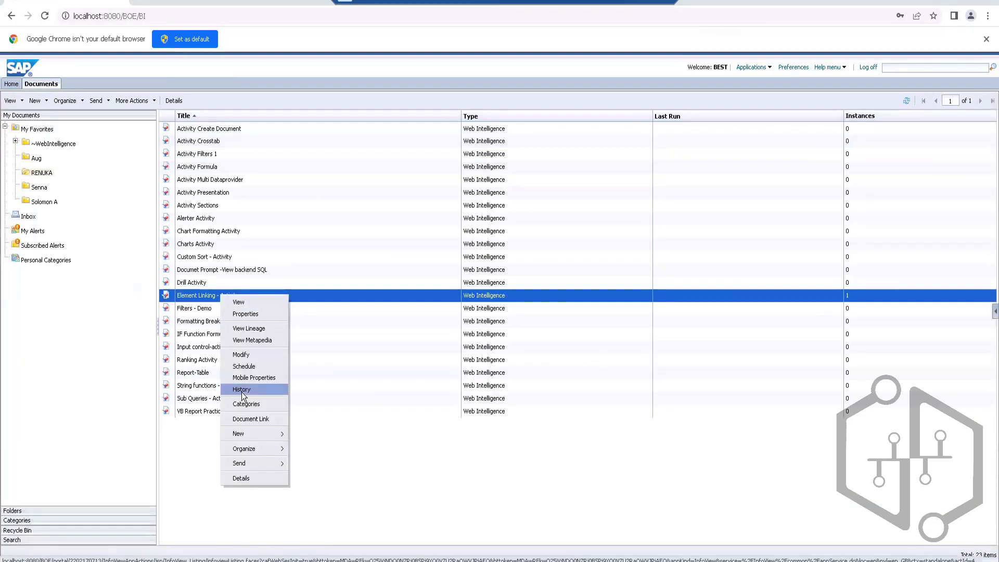
left_click(241, 389)
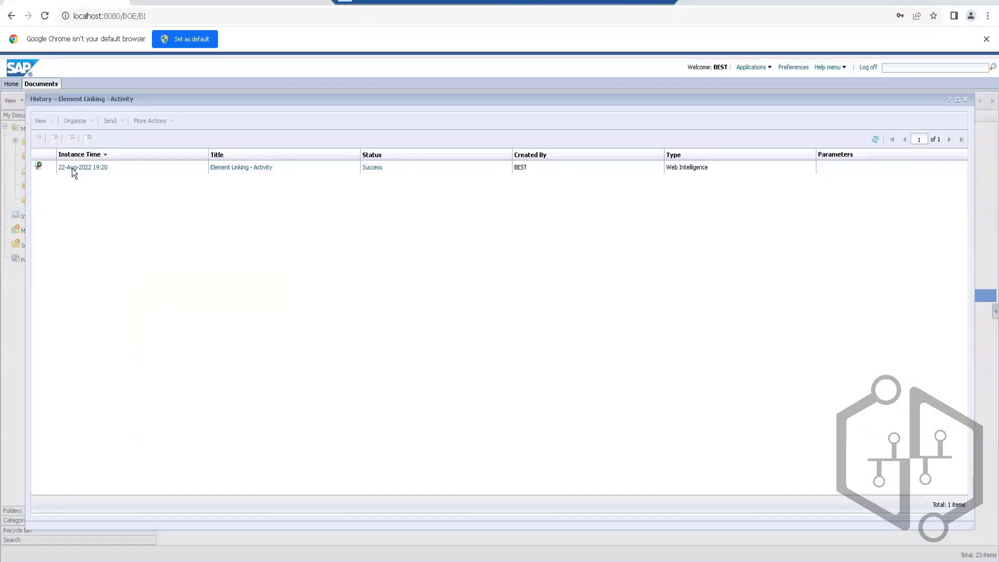
left_click(81, 167)
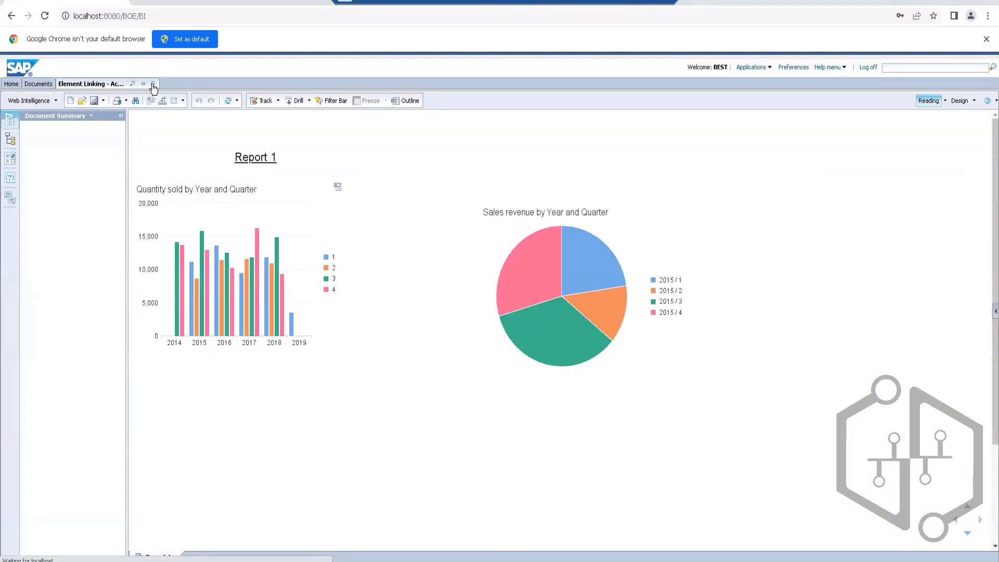
left_click(152, 84)
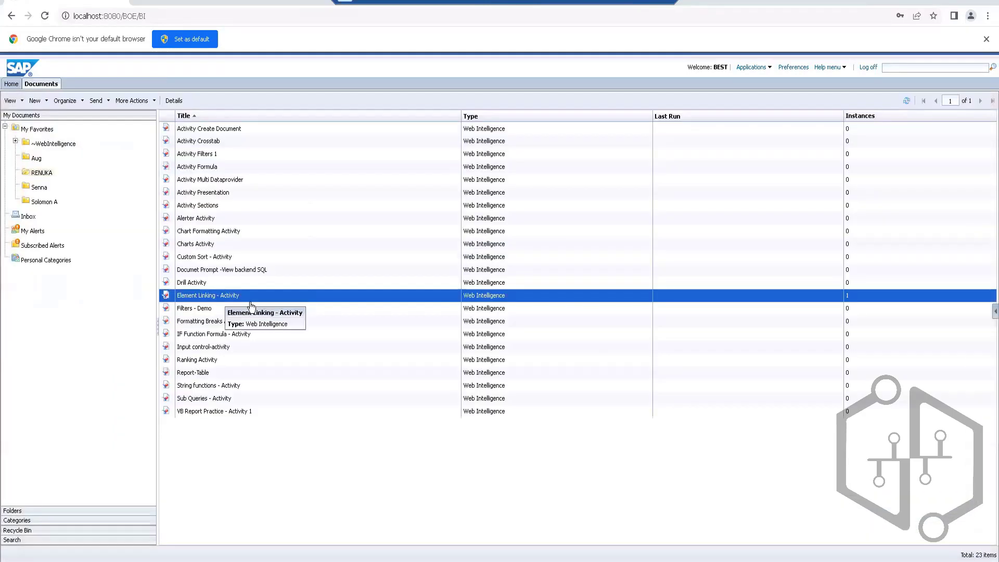
right_click(251, 306)
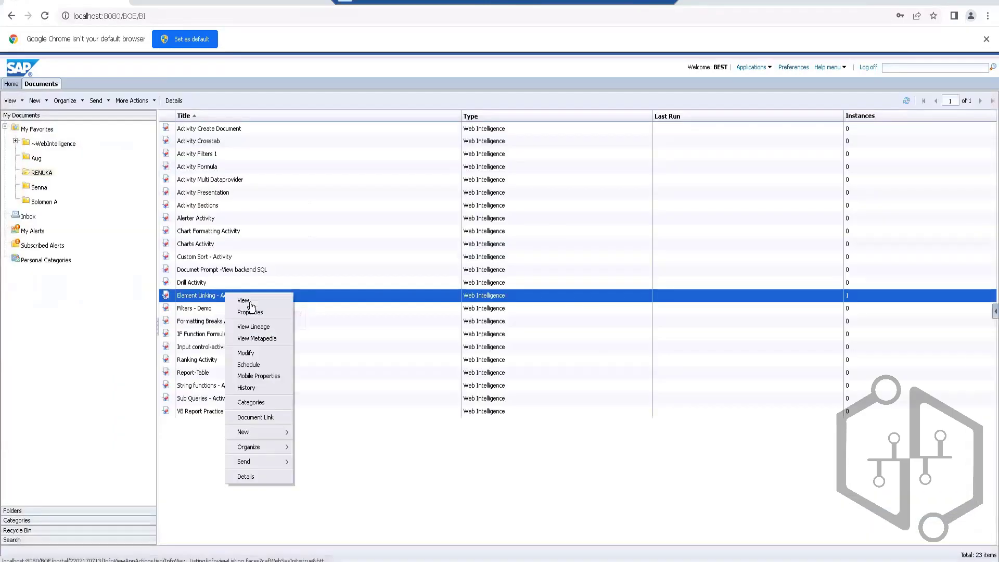
left_click(251, 302)
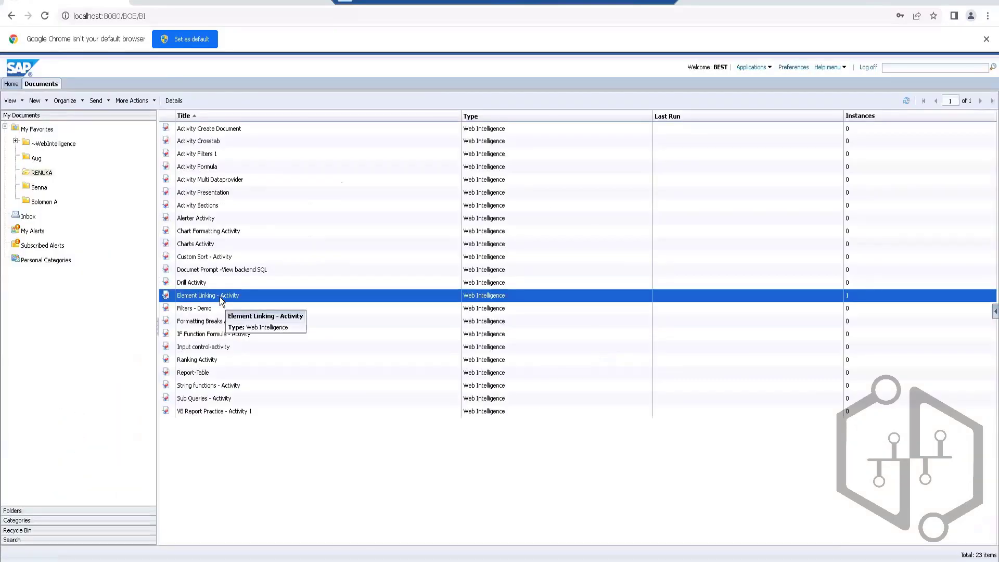
right_click(220, 296)
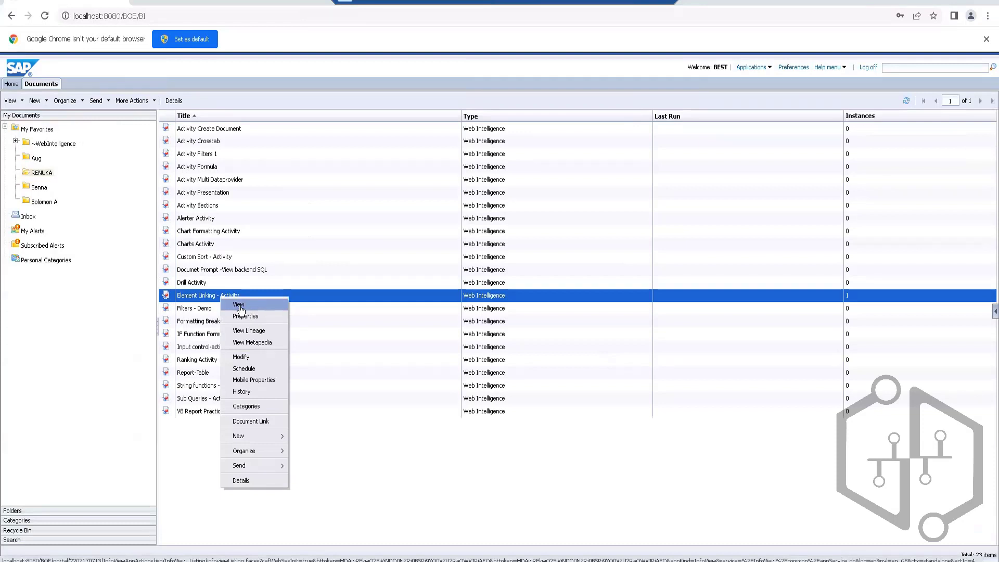
left_click(239, 306)
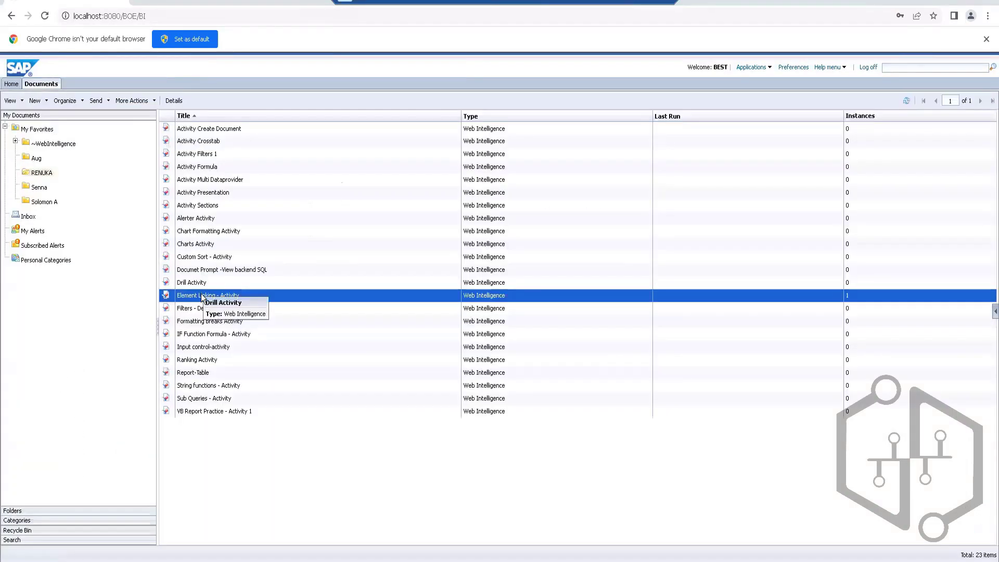
double_click(201, 295)
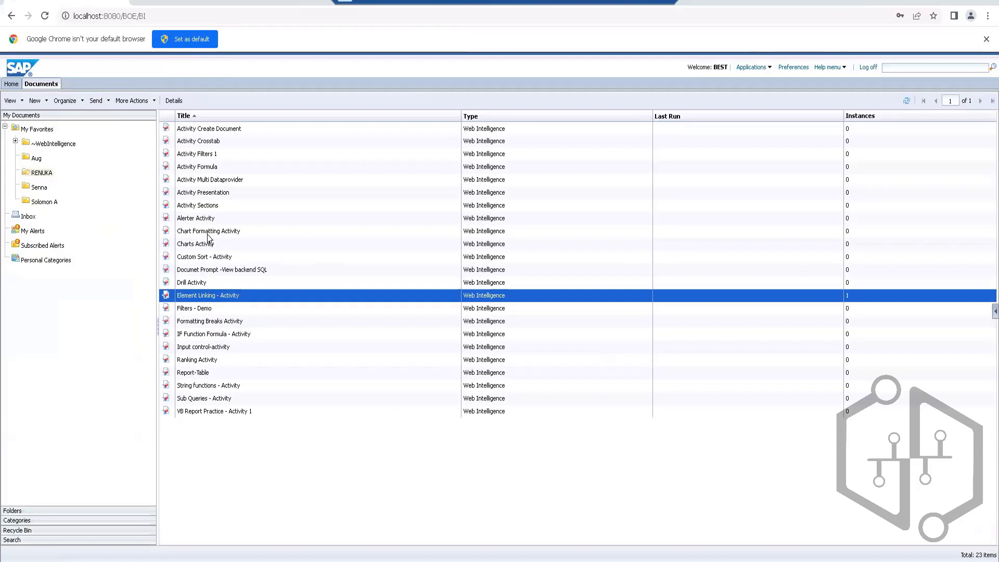
left_click(209, 168)
right_click(210, 169)
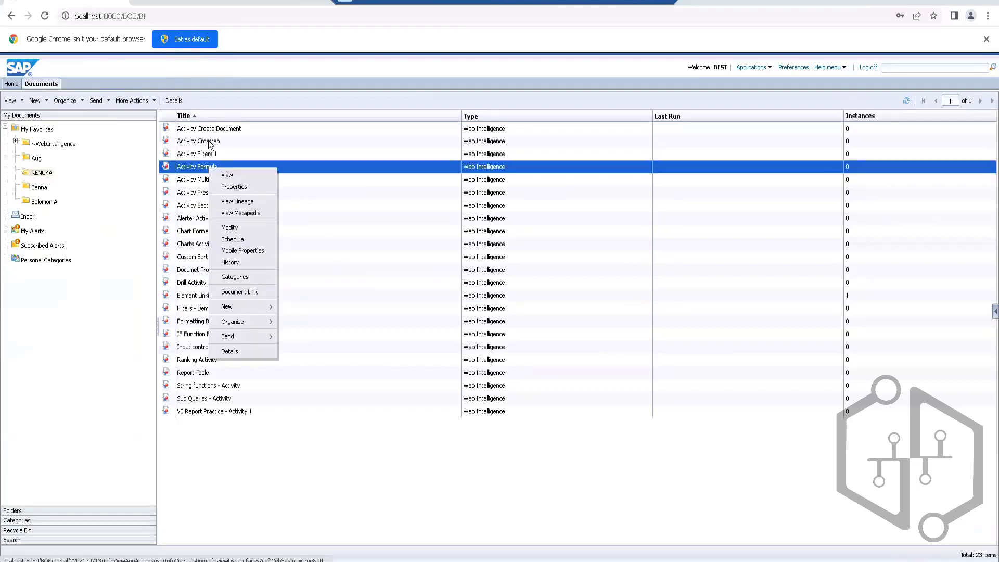
Start a schedule for the Activity Crosstab document and set its output format to Microsoft Excel.
left_click(206, 146)
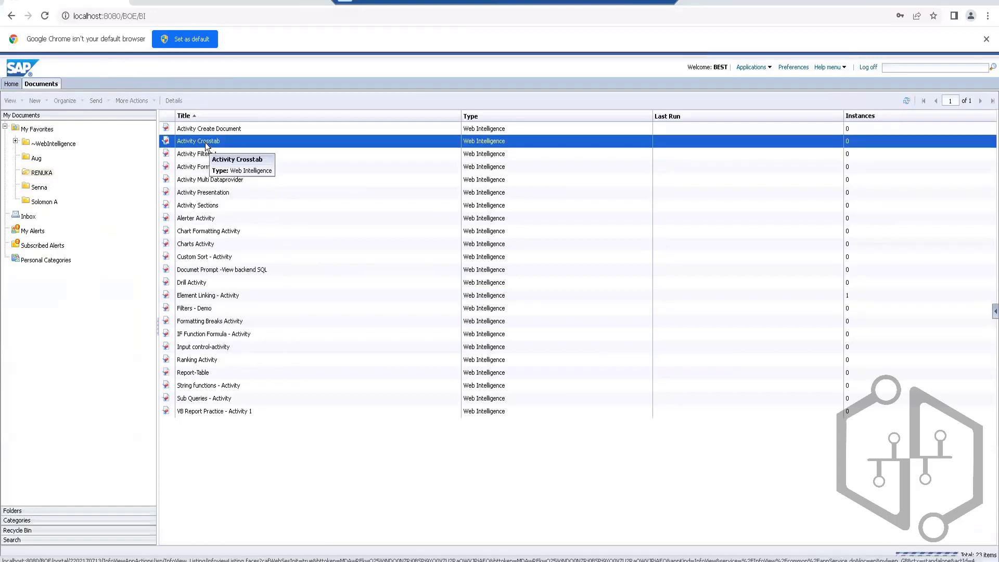
right_click(206, 145)
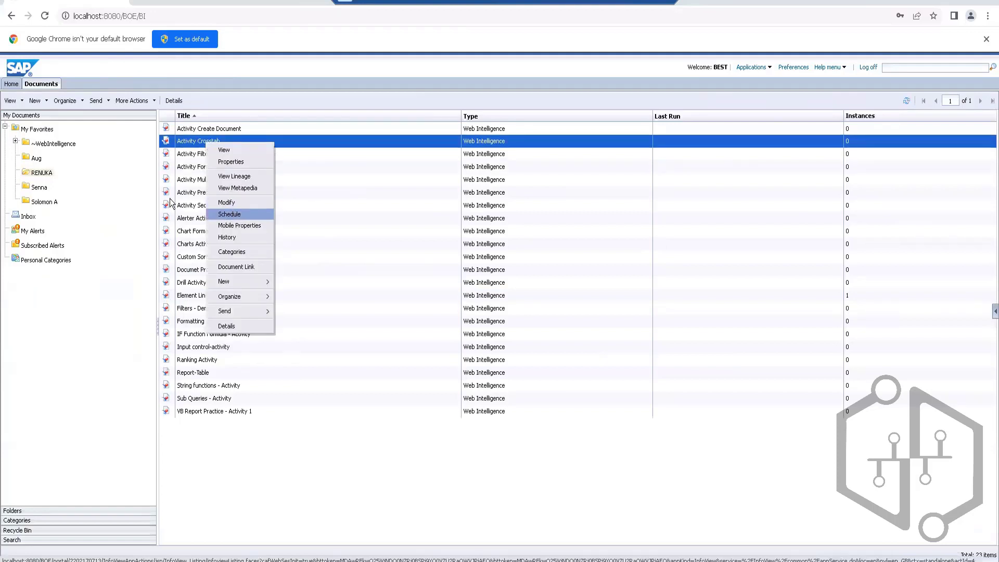
left_click(230, 213)
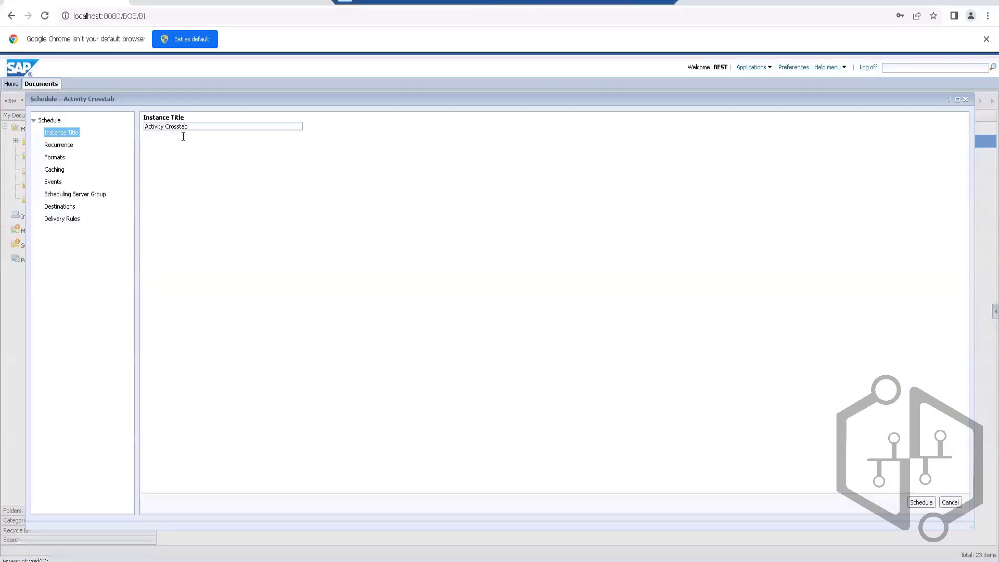
left_click(54, 158)
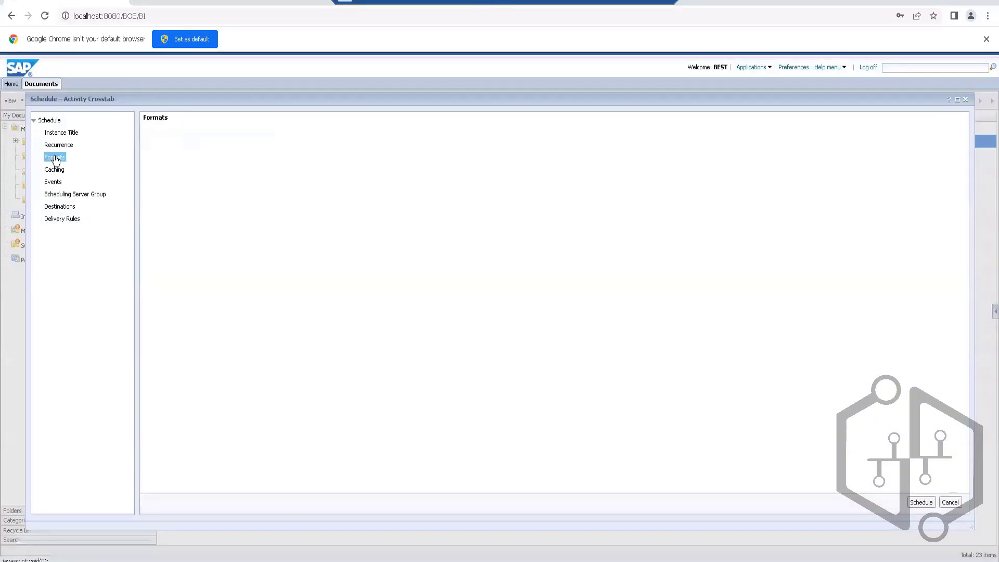
left_click(185, 175)
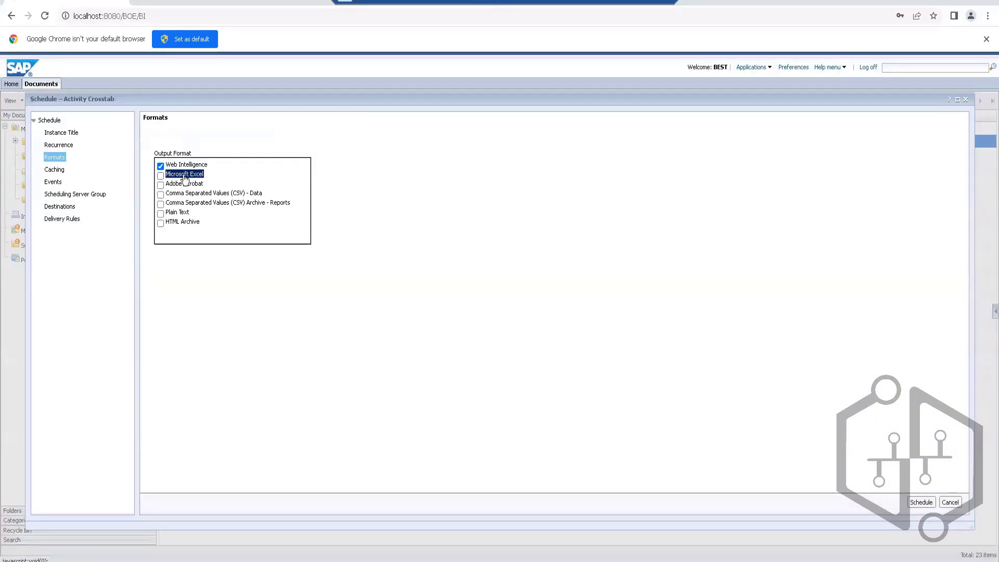
left_click(160, 176)
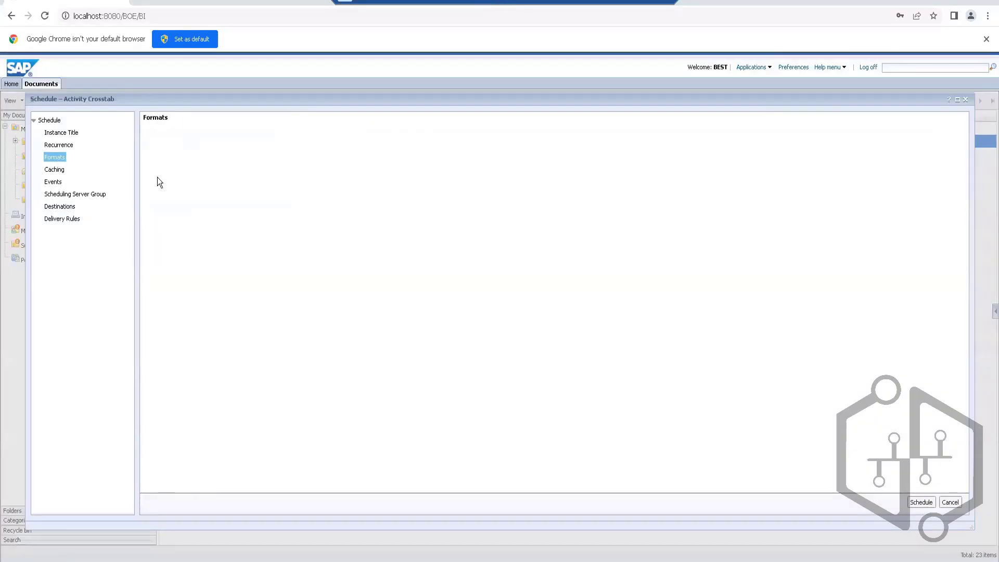
Choose Default Enterprise Location as the Activity Crosstab schedule's destination and submit the schedule.
left_click(60, 207)
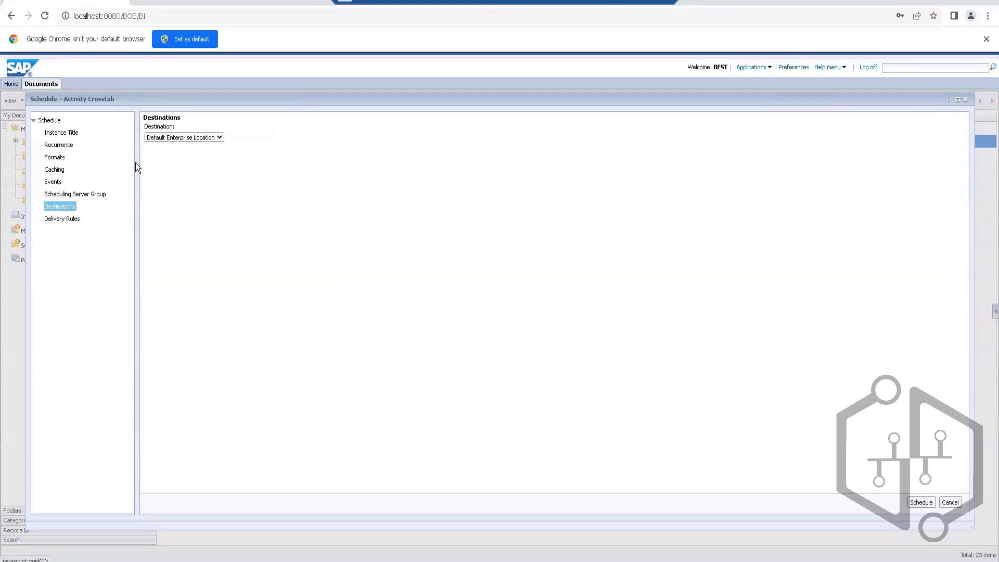
left_click(213, 139)
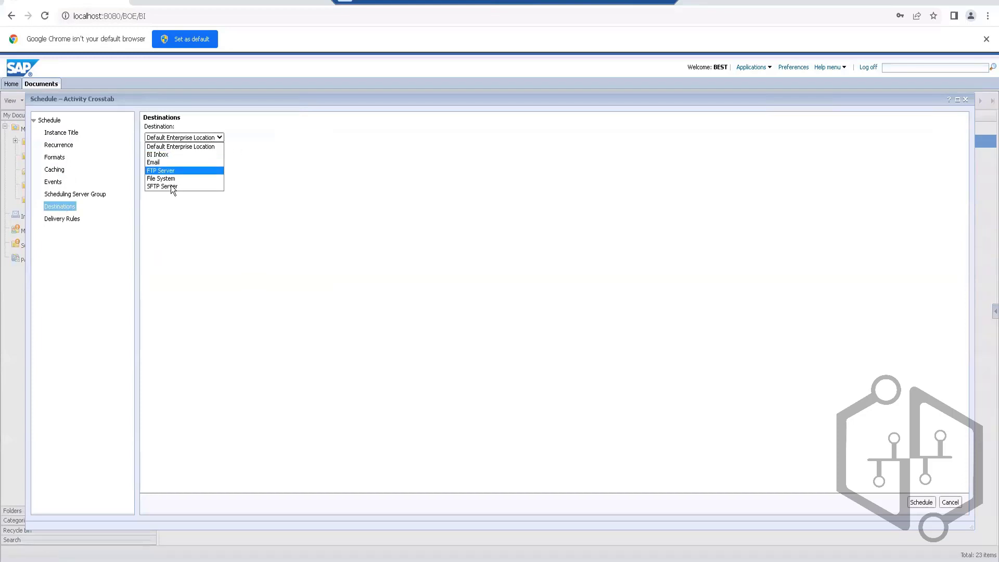
left_click(215, 146)
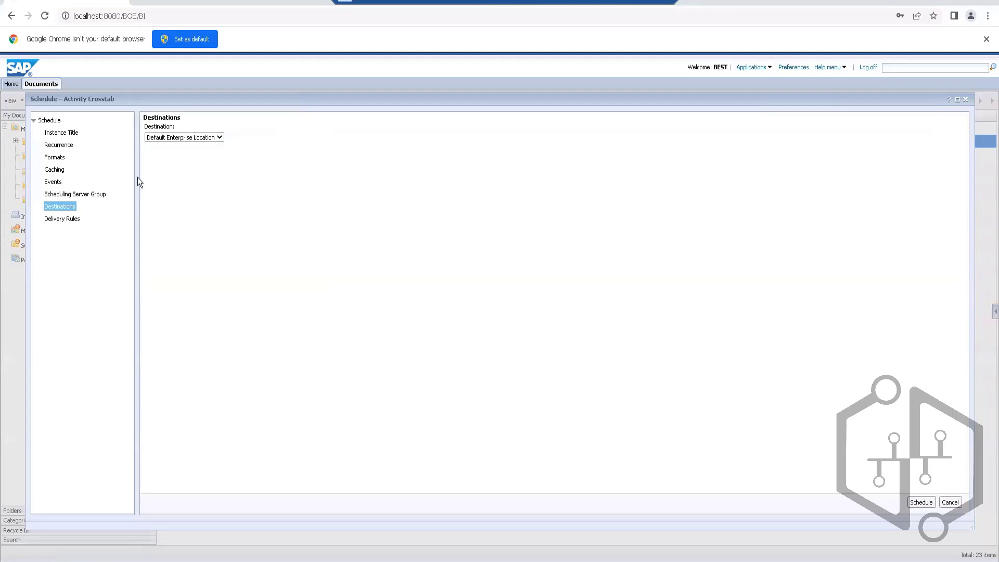
left_click(920, 502)
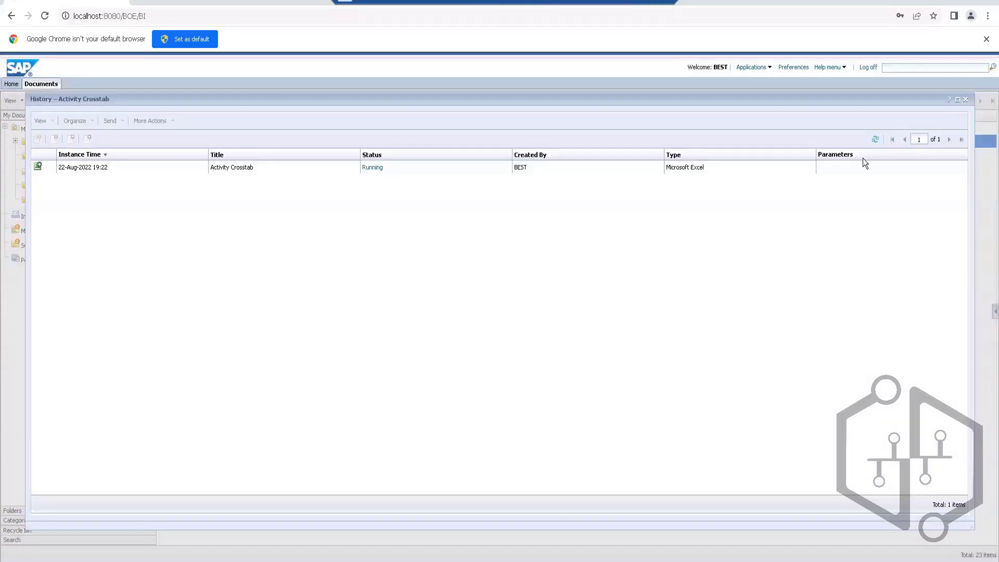
Refresh the Activity Crosstab history and review the Excel instance's status details, including duration, server used and parent object path.
left_click(876, 139)
mouse_move(679, 170)
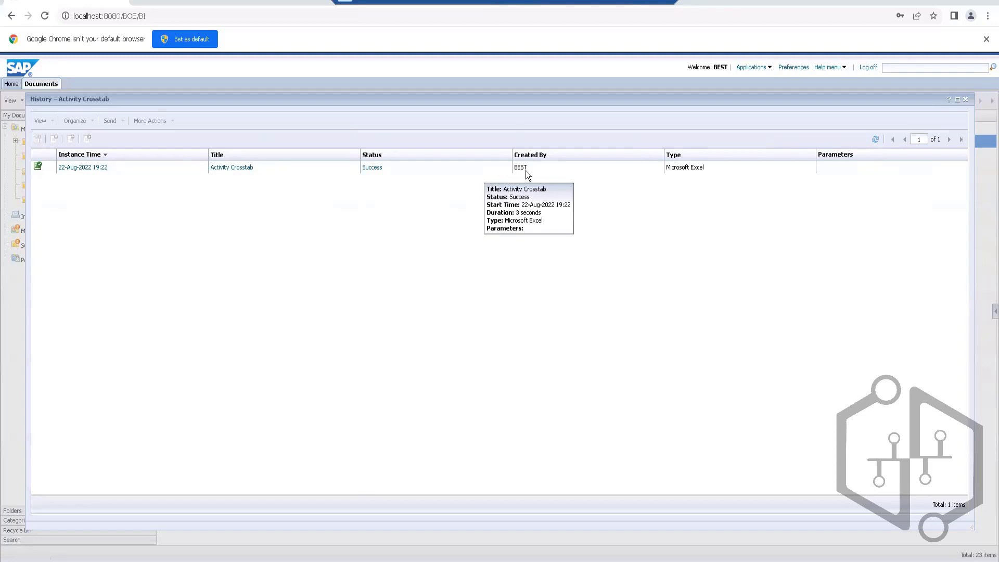
left_click(374, 167)
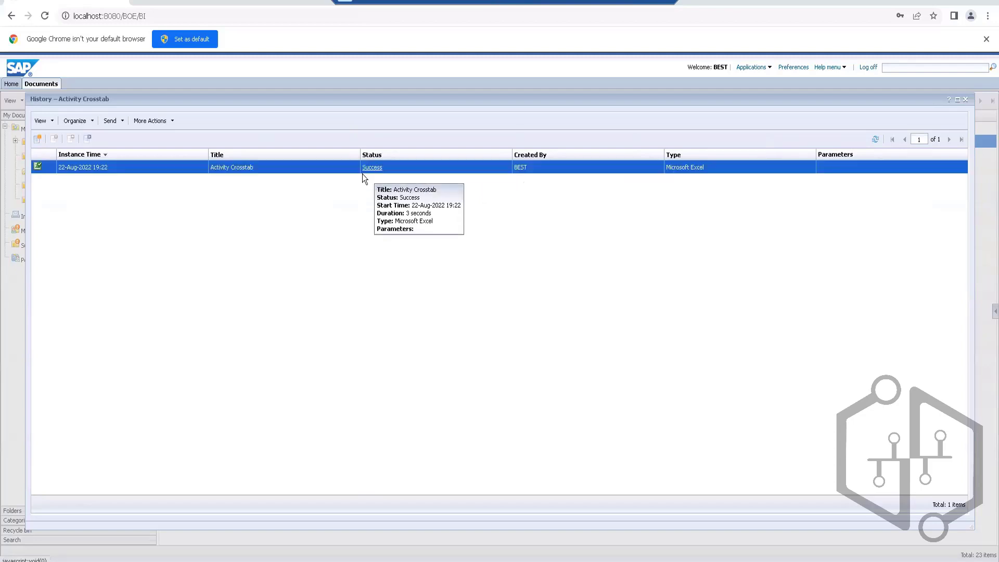
left_click(365, 169)
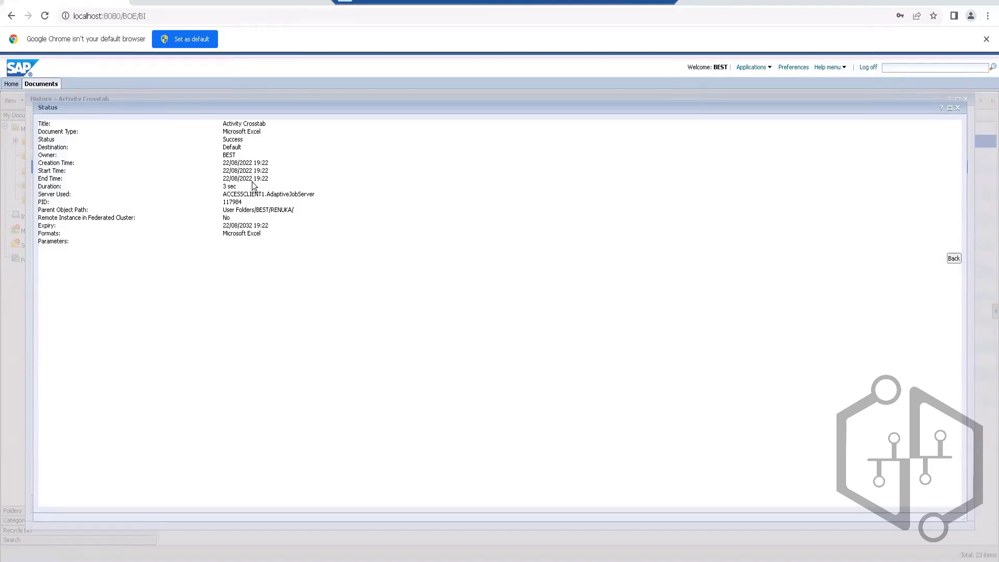
left_click_drag(240, 186, 216, 188)
left_click_drag(316, 195, 217, 197)
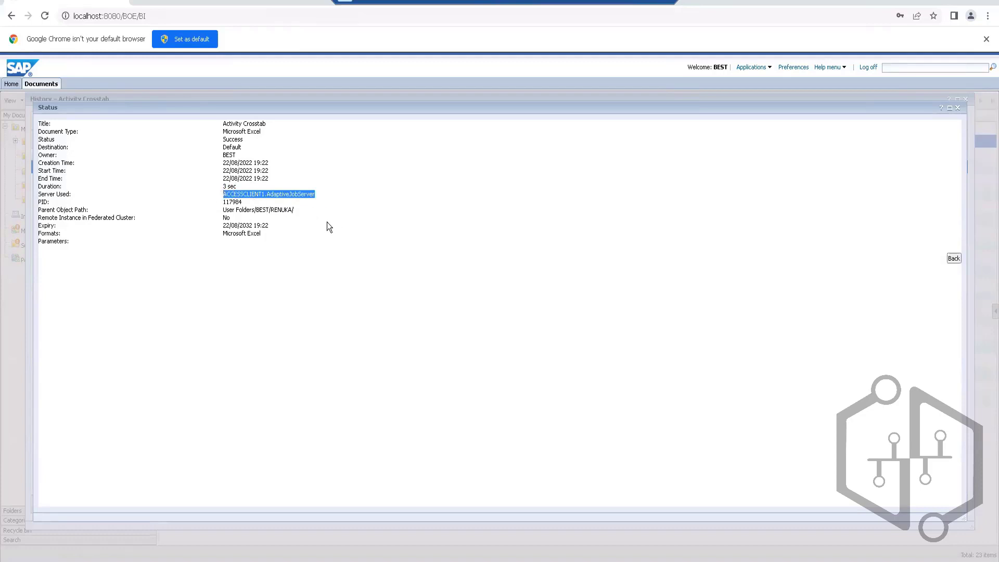
left_click_drag(295, 211, 218, 211)
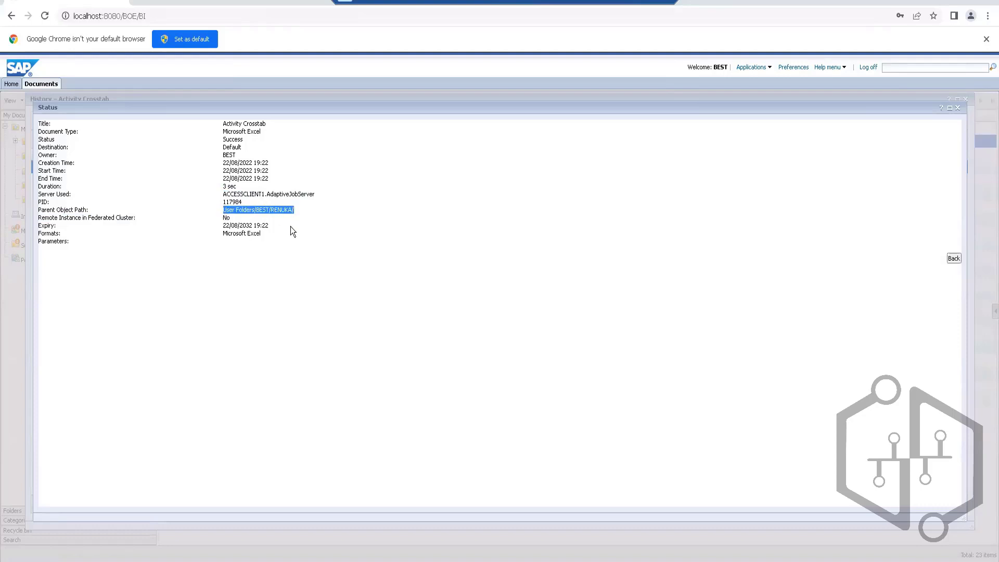
left_click(957, 108)
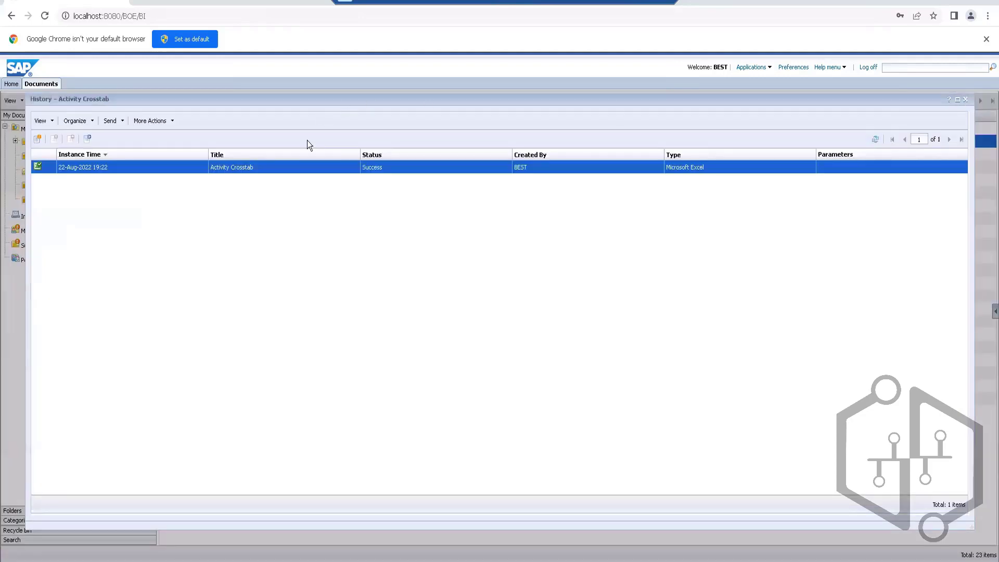
View the Excel output of the 22-Aug-2022 19:22 Activity Crosstab instance, and close the workbook and the report.
mouse_move(36, 167)
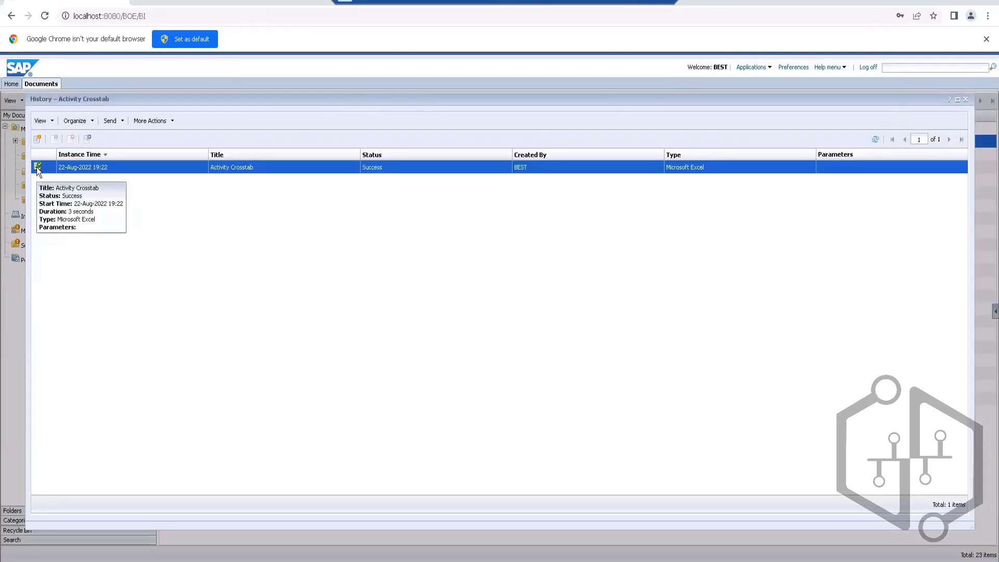
left_click(92, 168)
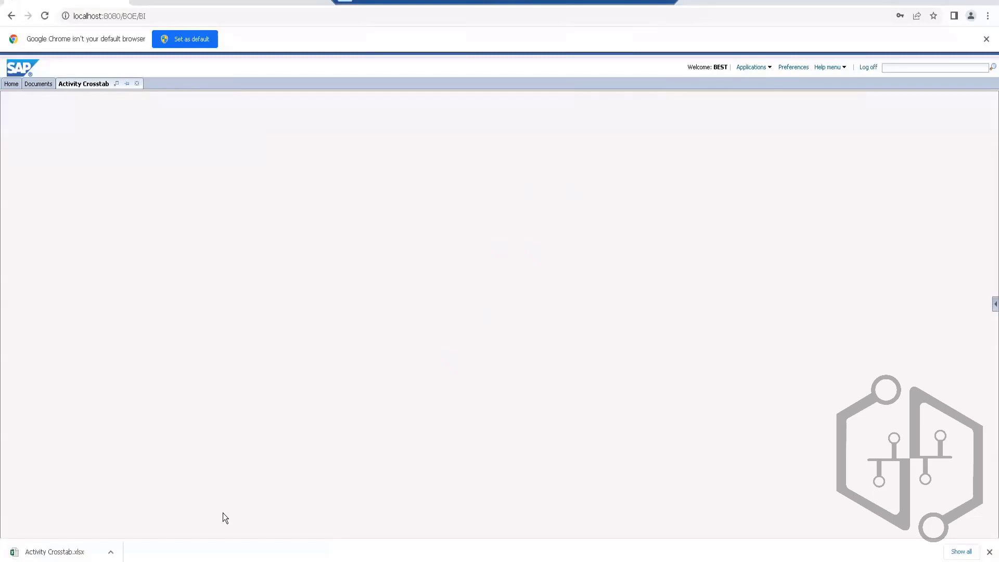
left_click(42, 553)
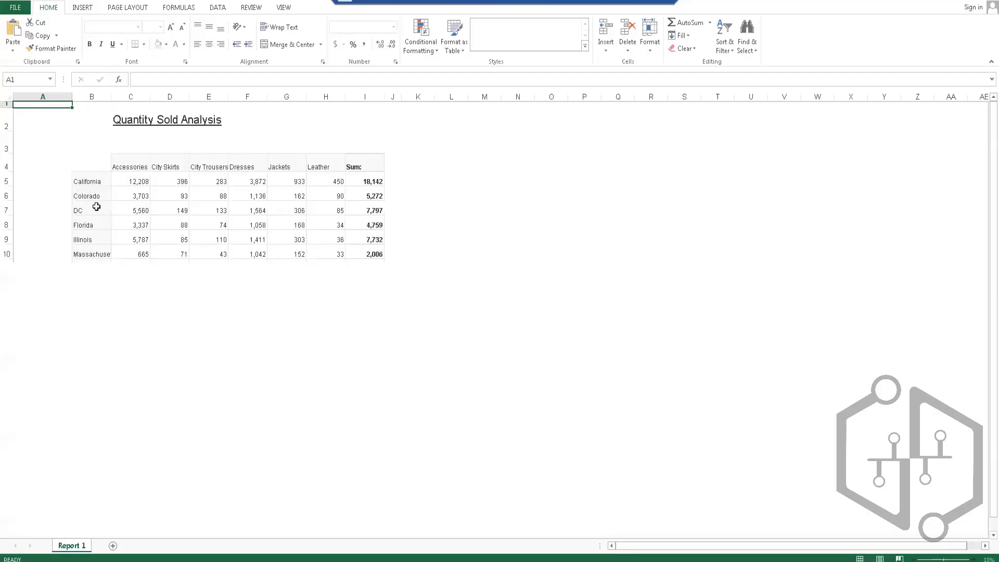
left_click(990, 4)
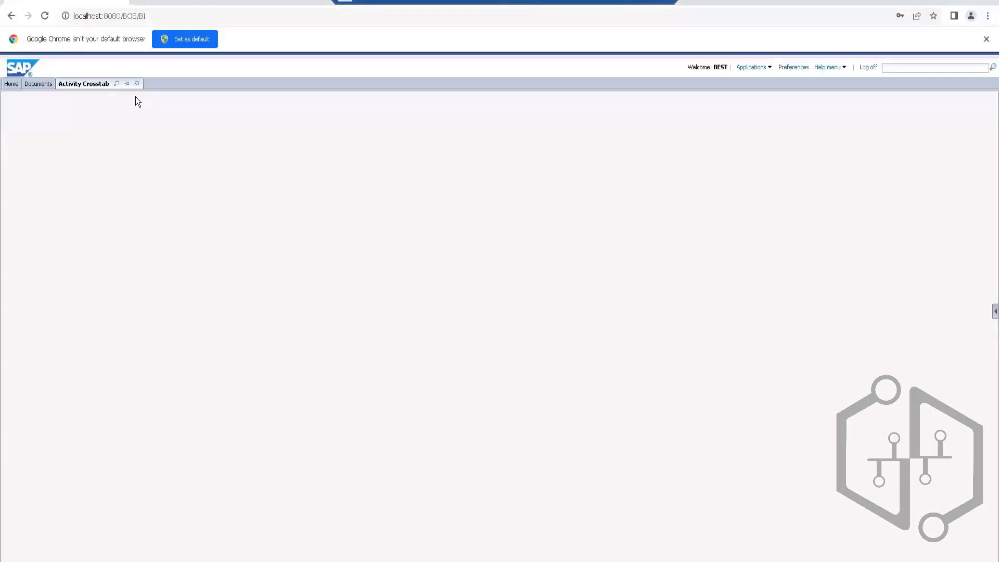
left_click(136, 85)
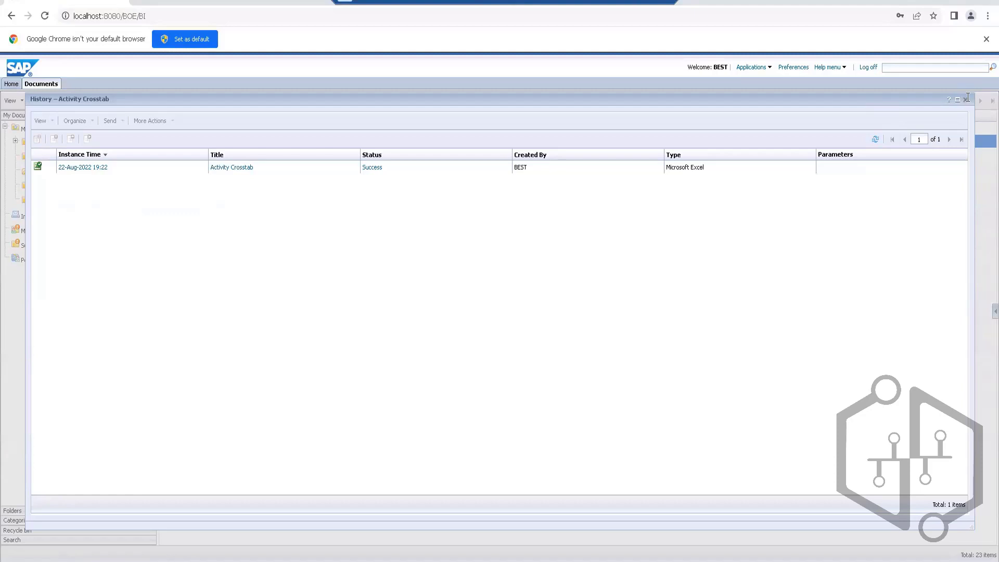
Close the history, and view Activity Crosstab from the document list by opening its downloaded Excel file.
left_click(966, 99)
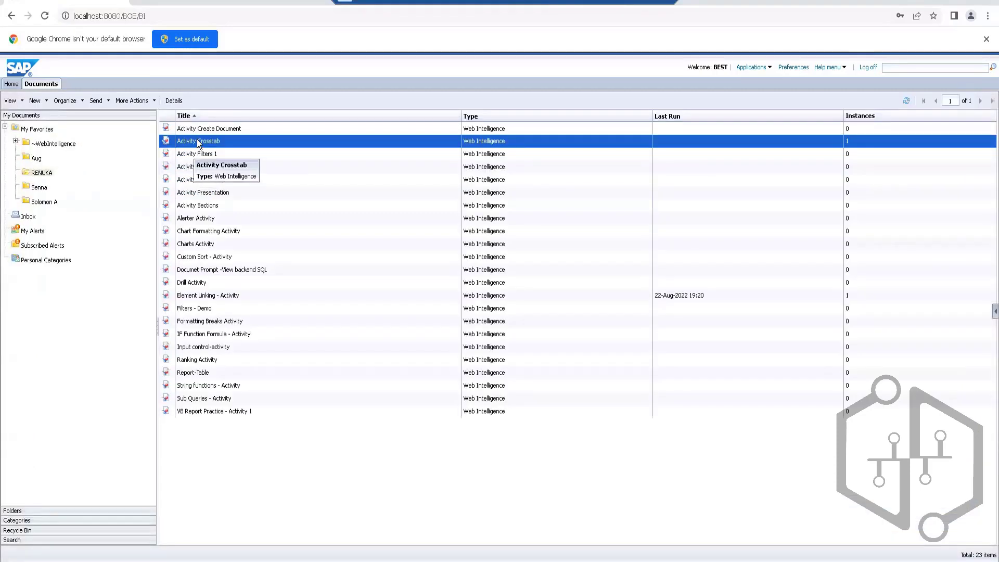
double_click(197, 141)
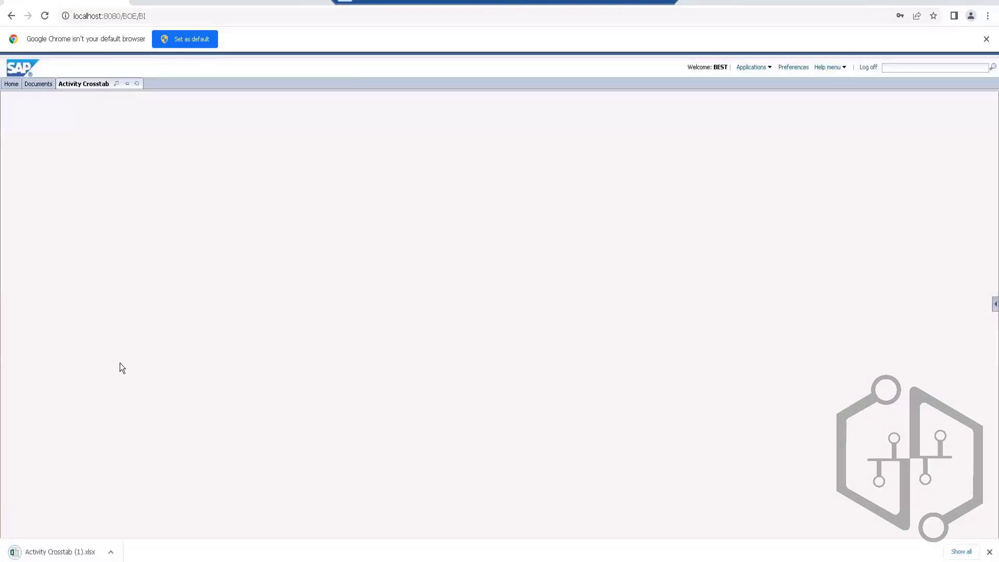
left_click(58, 552)
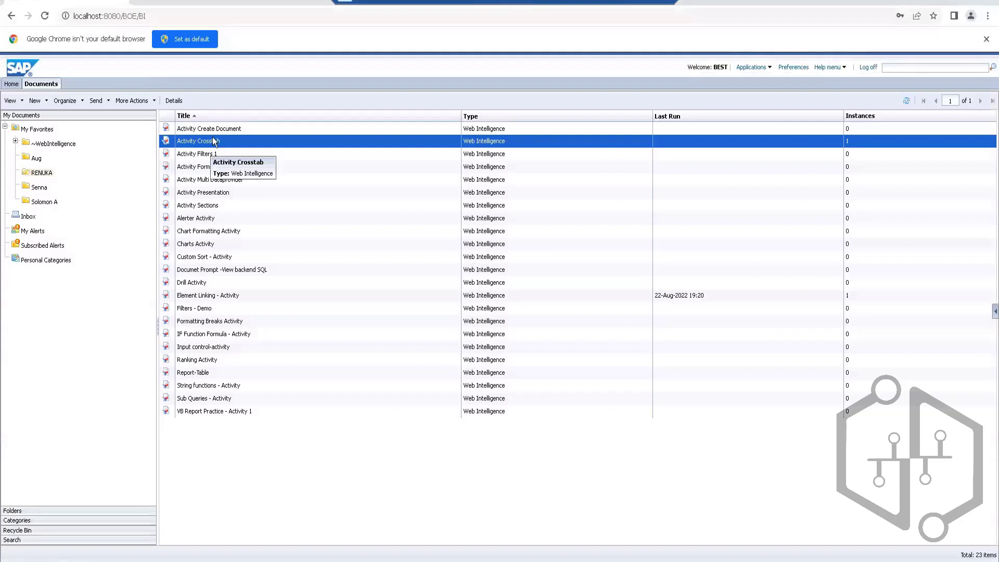
Start a new schedule for the Activity Crosstab document and set its recurrence to Once.
right_click(213, 138)
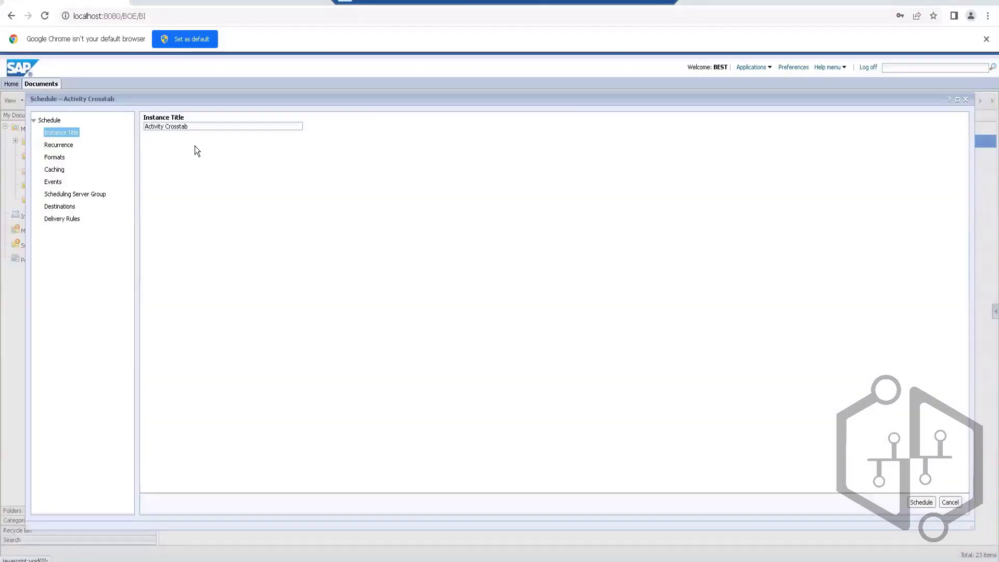
left_click(59, 145)
left_click(234, 129)
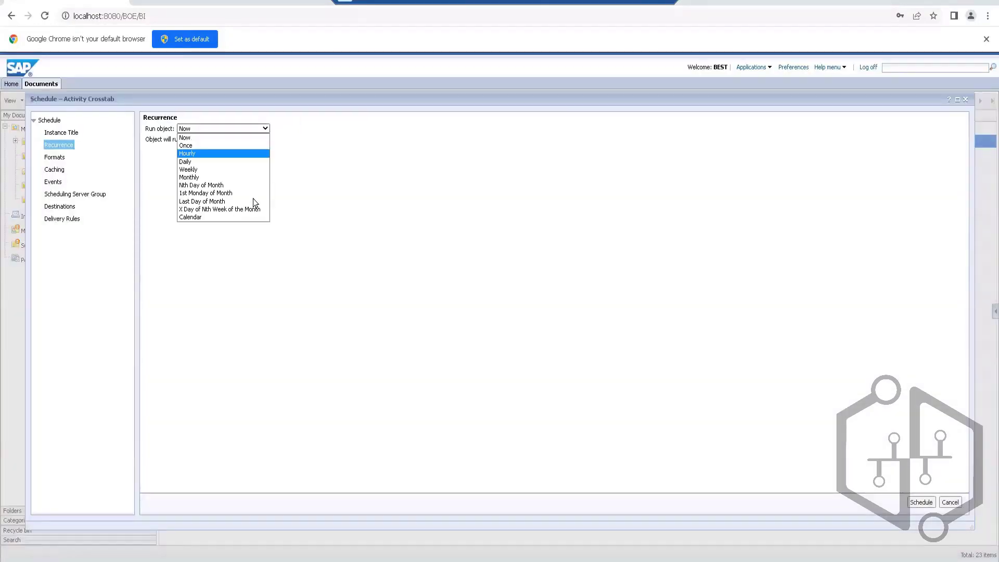
left_click(234, 145)
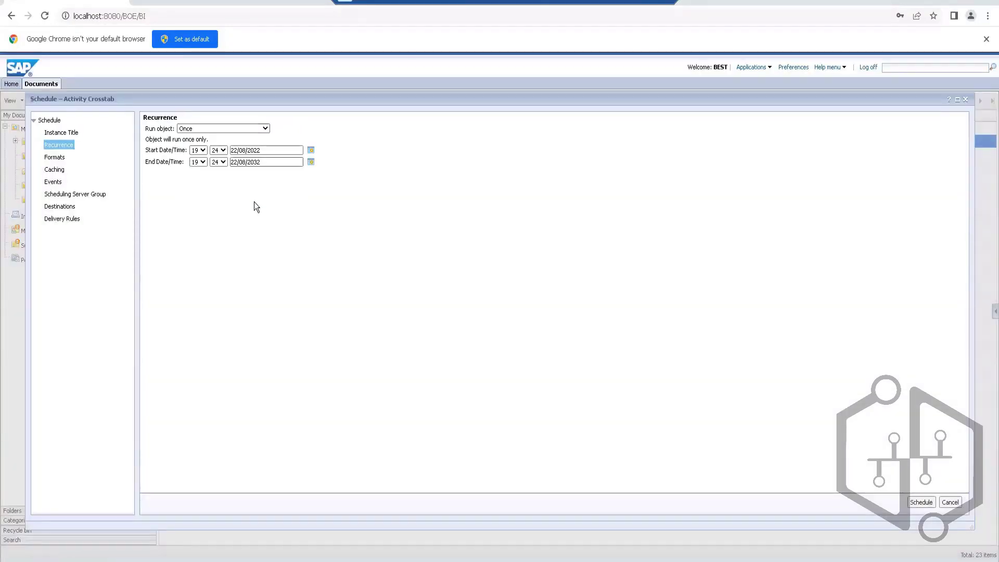
Set the one-time run's start time to 19:27, keeping the start date 22/08/2022.
left_click(202, 150)
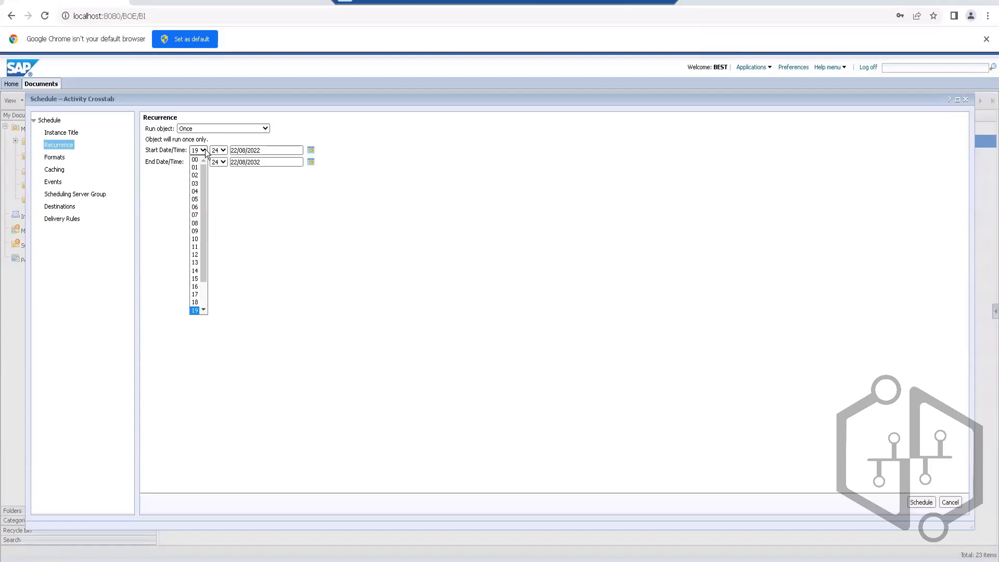
left_click_drag(204, 174, 229, 213)
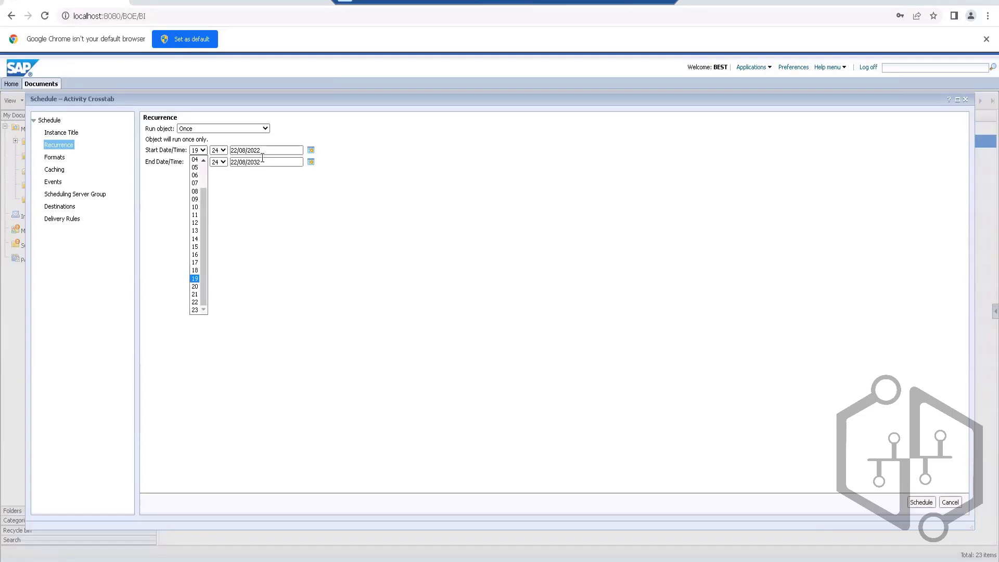
left_click(264, 152)
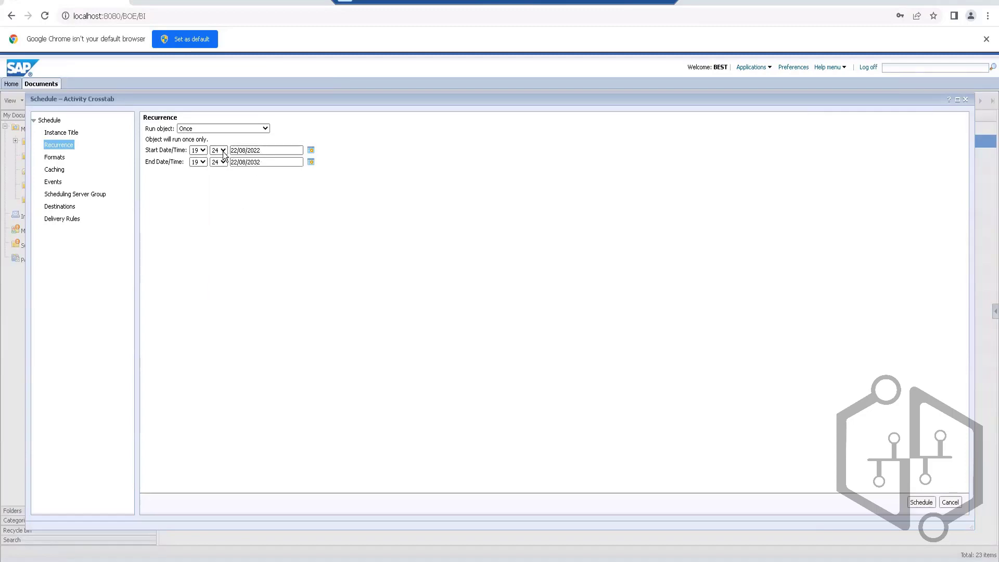
left_click(223, 152)
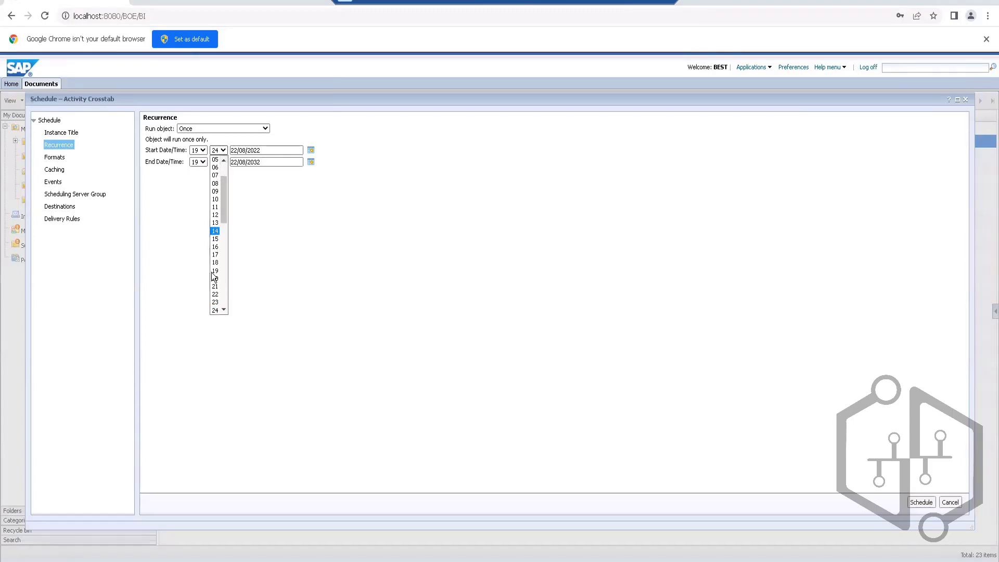
left_click(227, 150)
left_click(224, 150)
left_click_drag(226, 185, 227, 211)
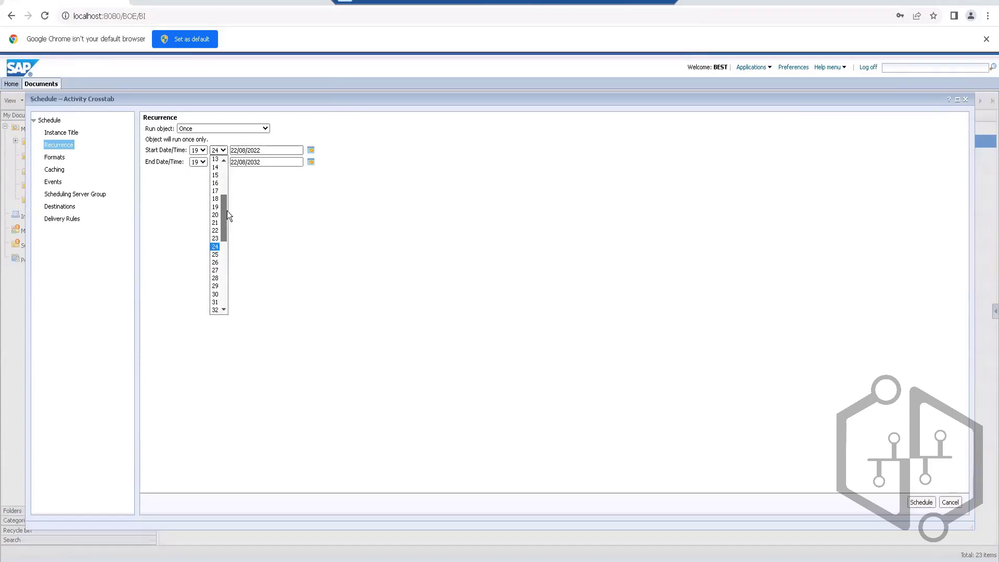
left_click(215, 270)
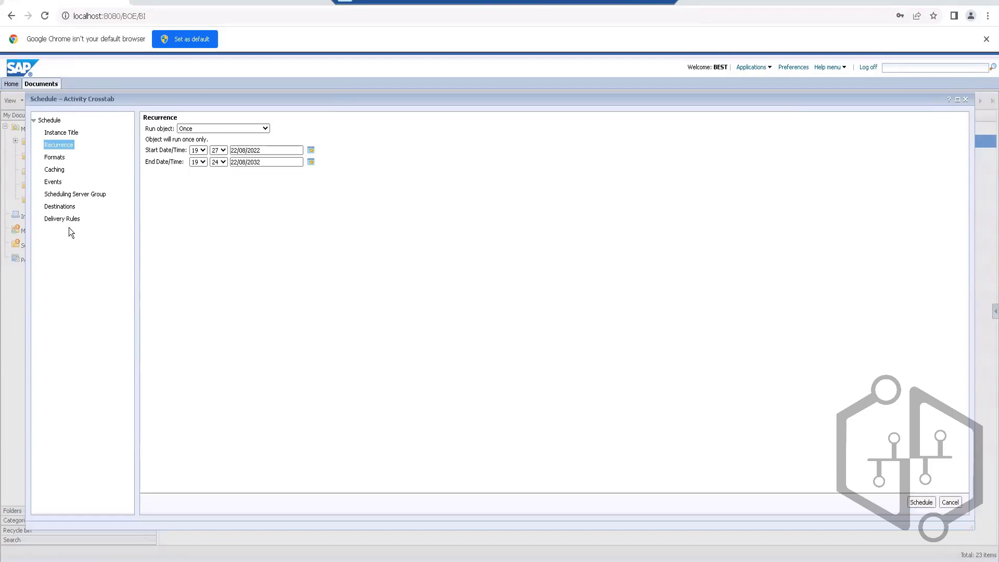
Check the schedule's destination, keep Web Intelligence as the output format, and submit the schedule.
left_click(61, 207)
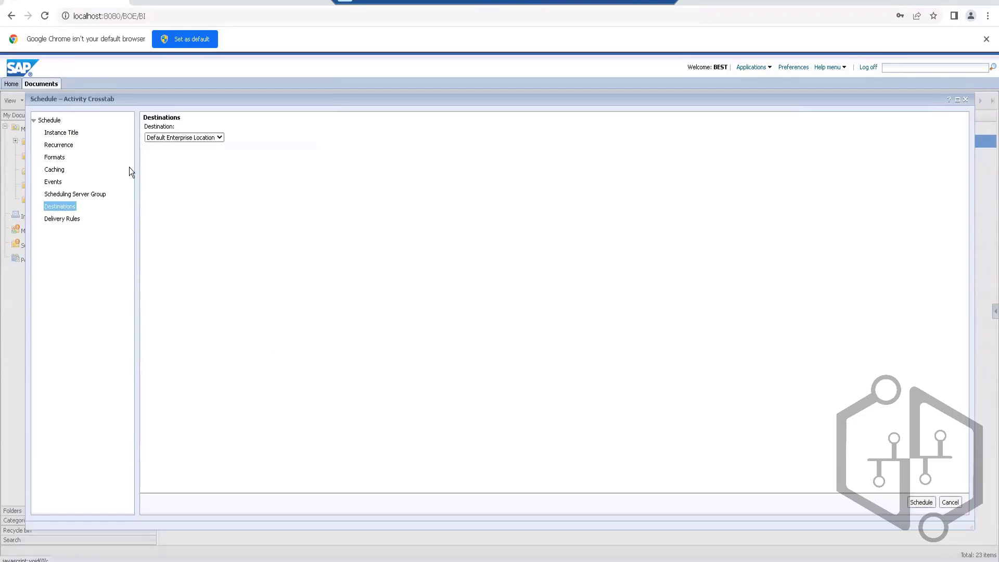
left_click(54, 157)
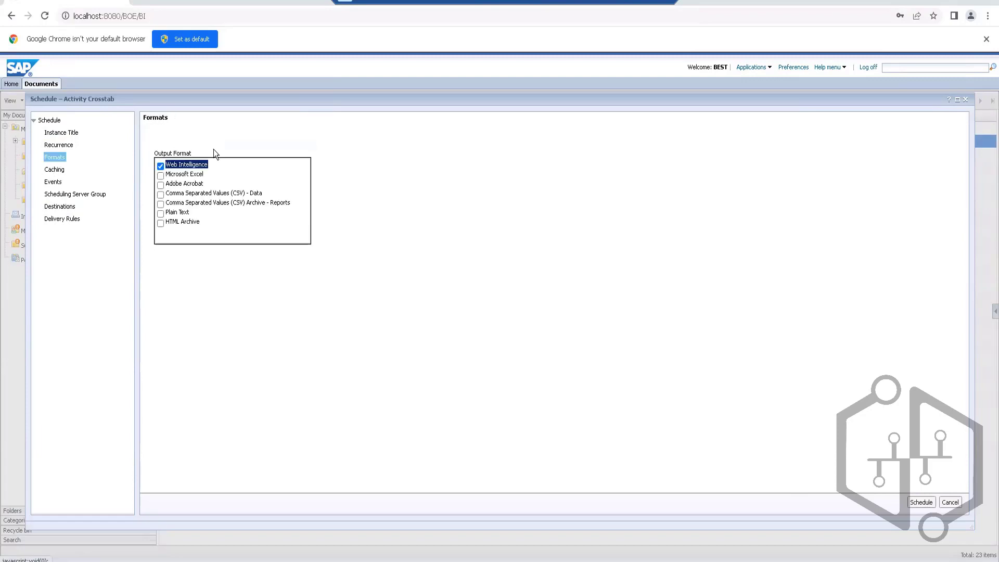
left_click(917, 503)
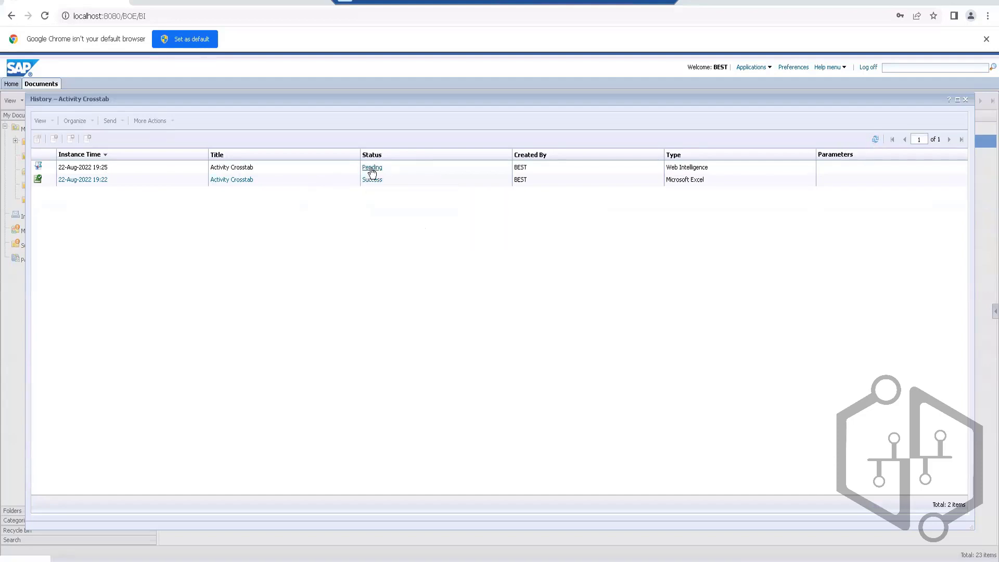
Review the one-time Activity Crosstab instance's status details, including its creation, start and end times, and close the details and history.
mouse_move(372, 171)
mouse_move(106, 173)
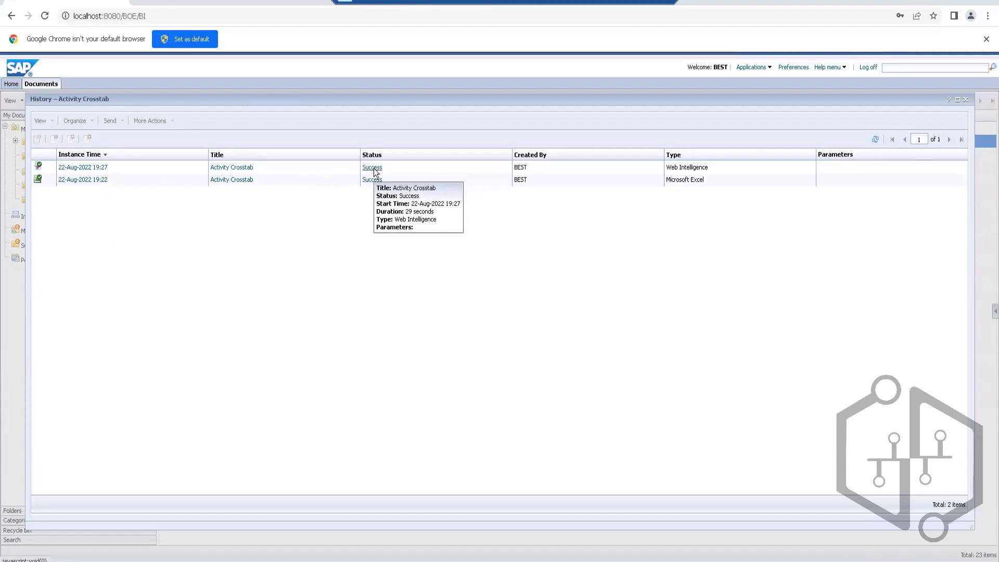
left_click(337, 171)
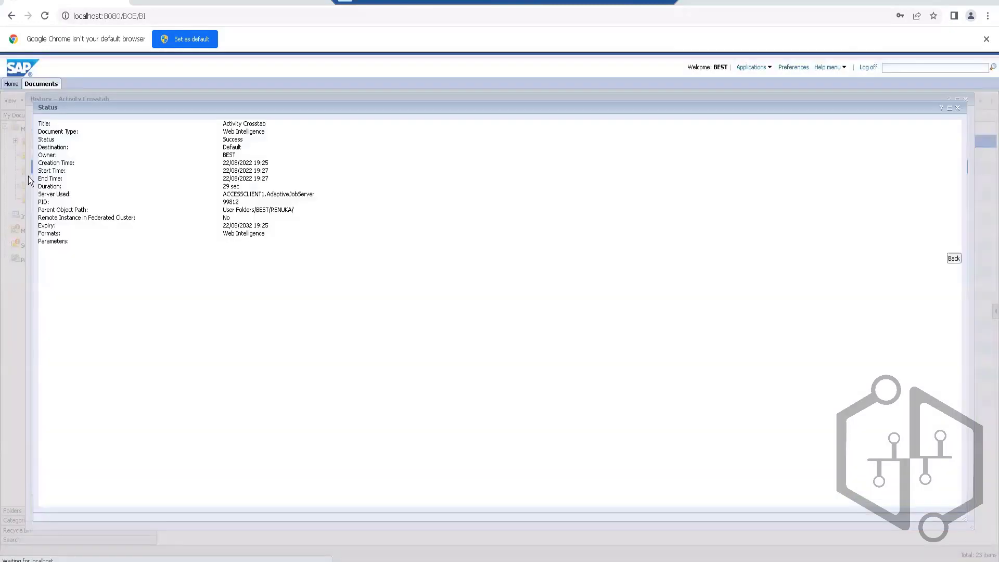
triple_click(271, 169)
left_click(277, 166)
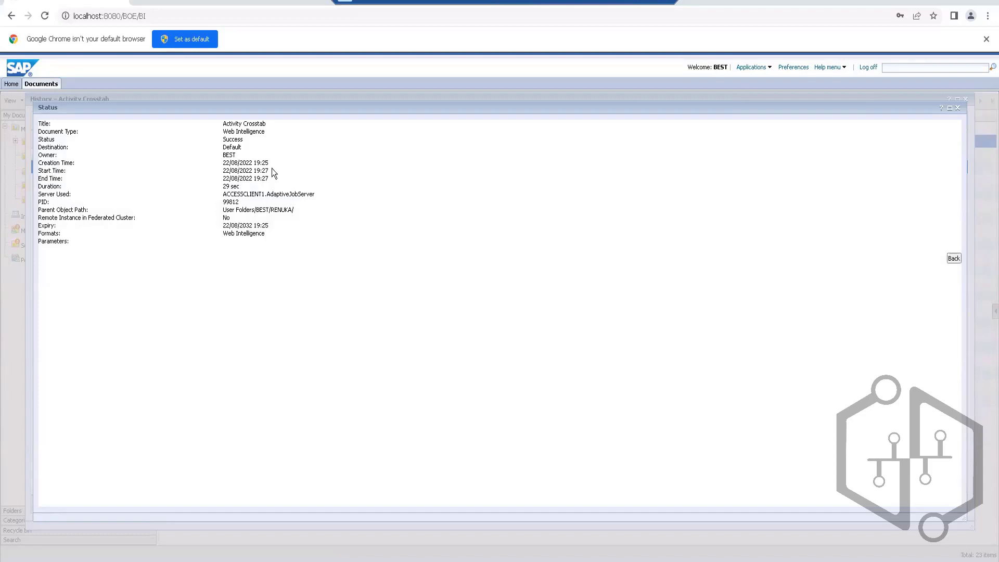
left_click_drag(272, 171, 252, 180)
left_click_drag(269, 178, 258, 182)
left_click(958, 108)
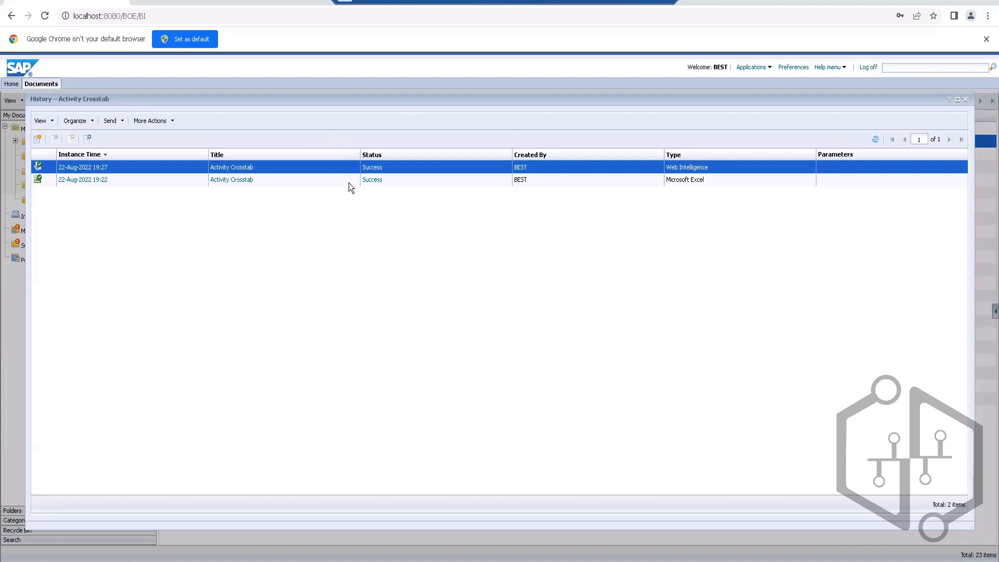
left_click(966, 100)
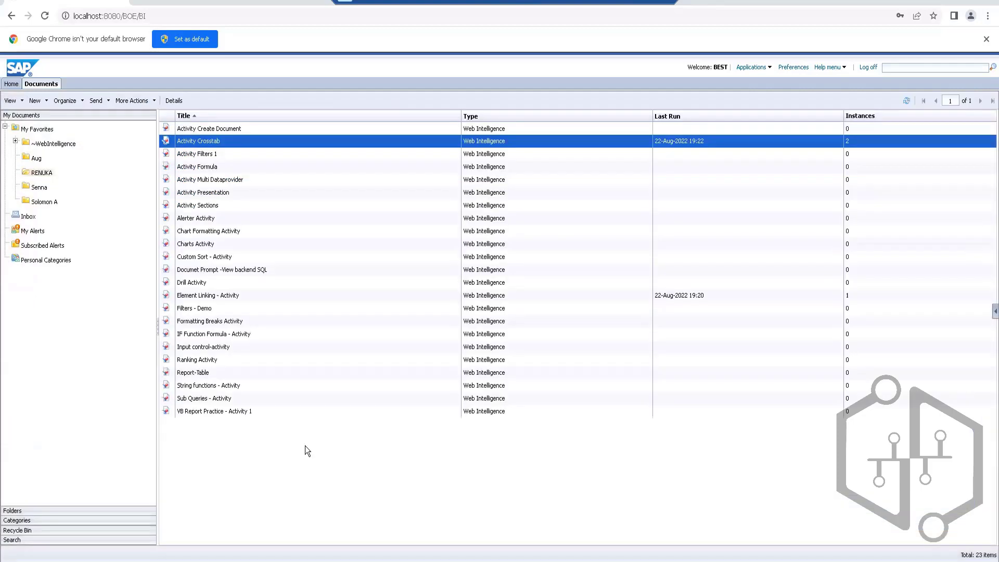